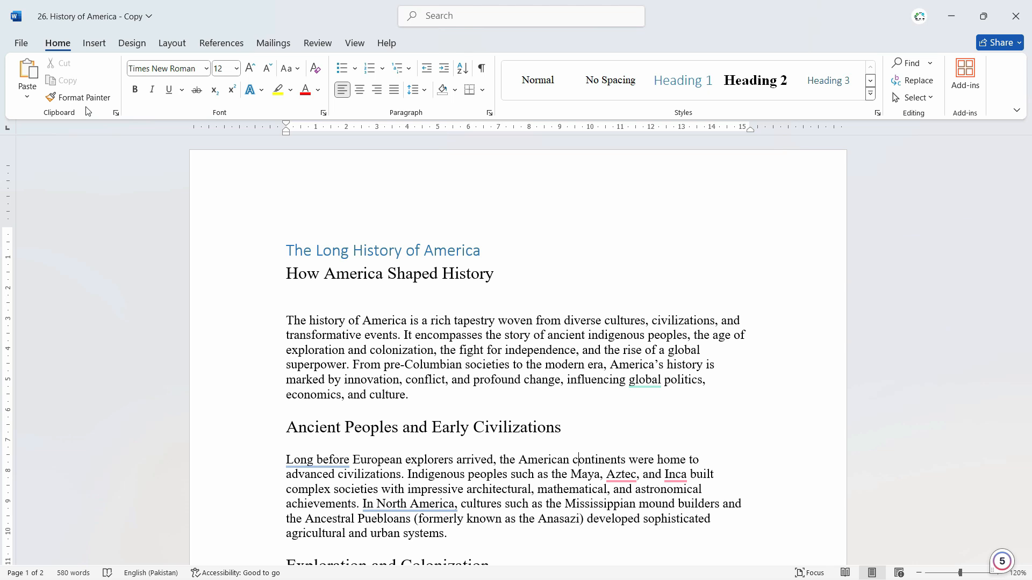
Review the Proofing settings in the program options and close them without changes.
click(21, 43)
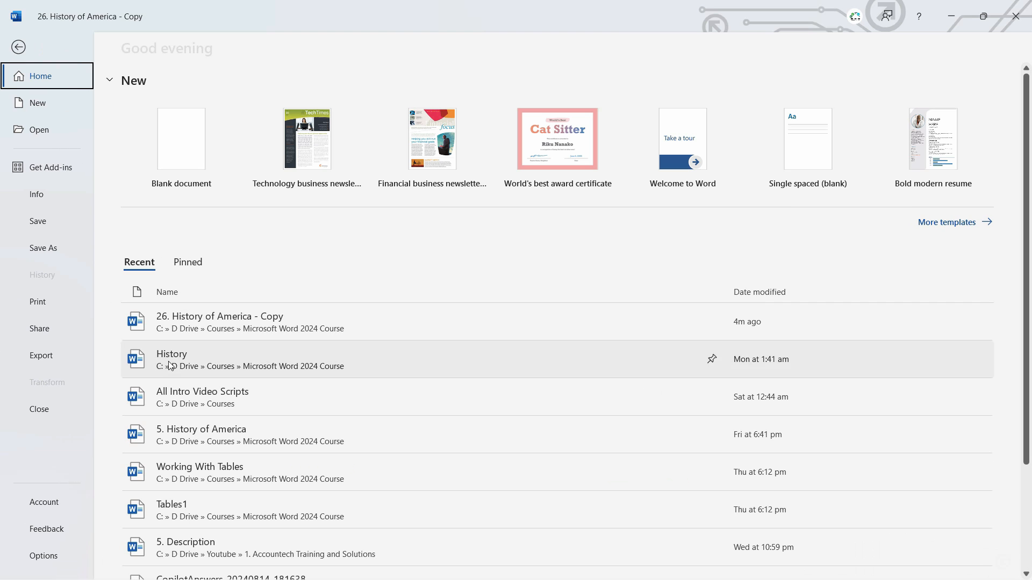
click(45, 556)
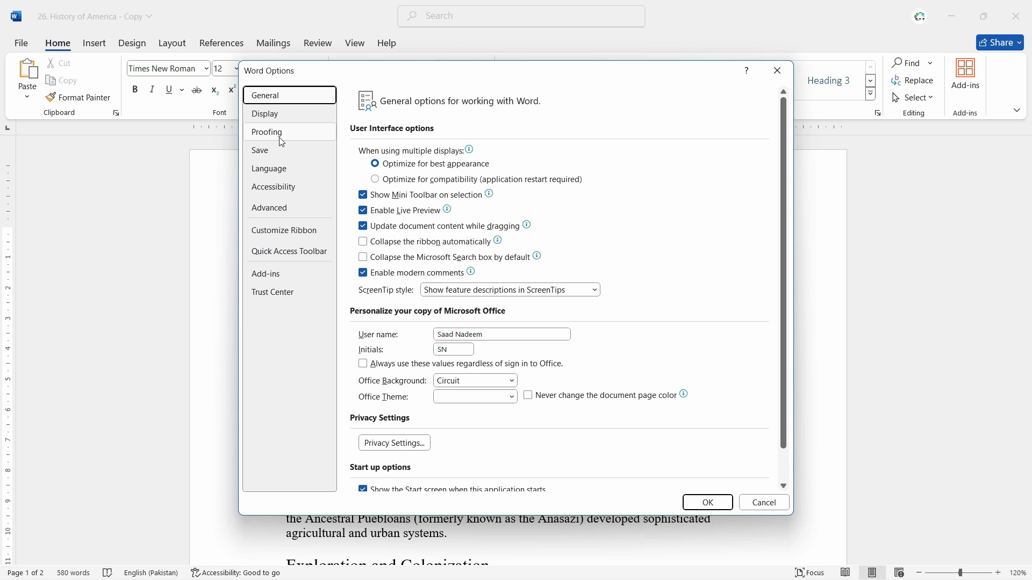
click(268, 135)
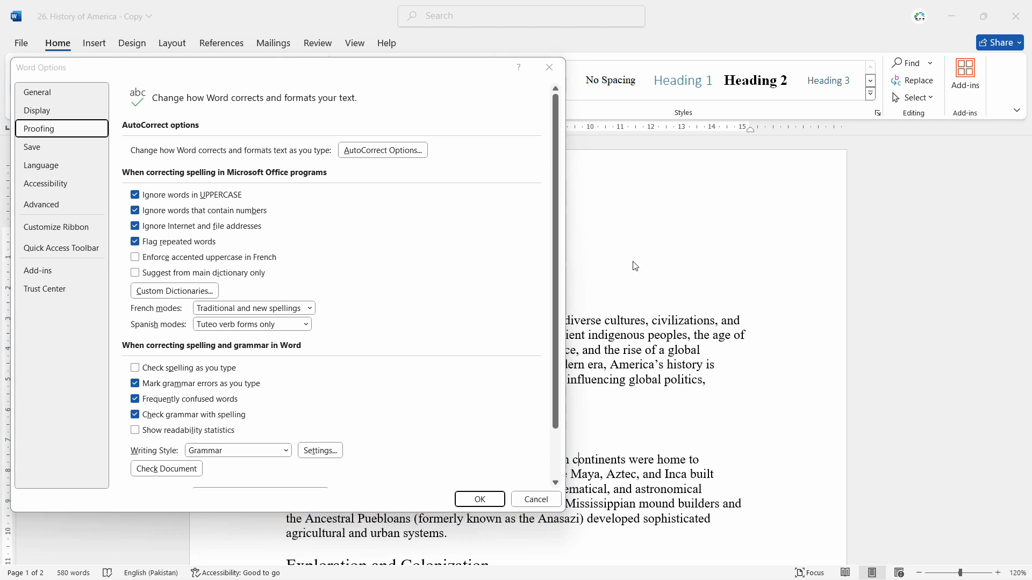
click(548, 68)
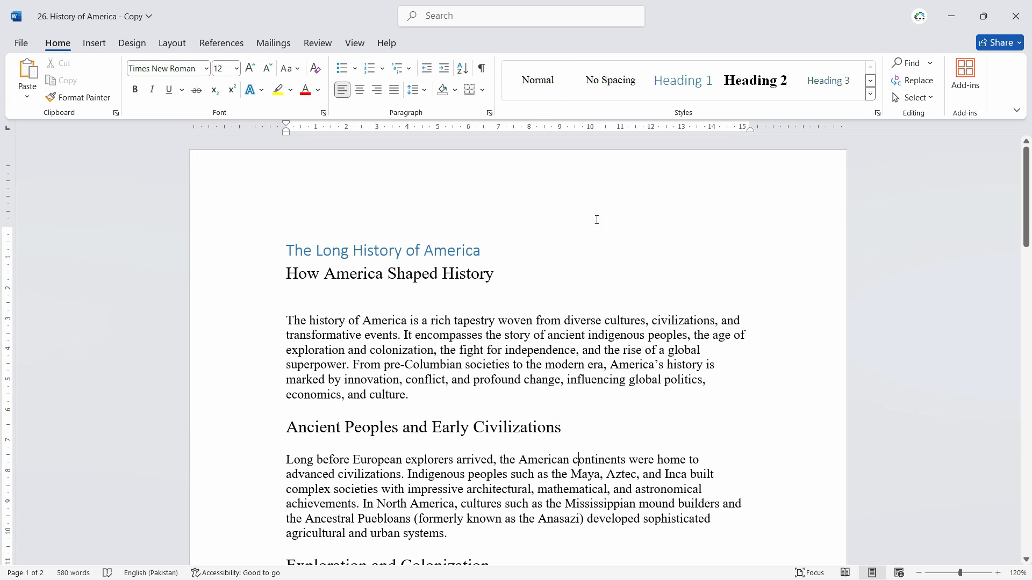
Enter the misspelled word "shcool" in a new paragraph below the subtitle "How America Shaped History" to test AutoCorrect.
click(513, 272)
key(Return)
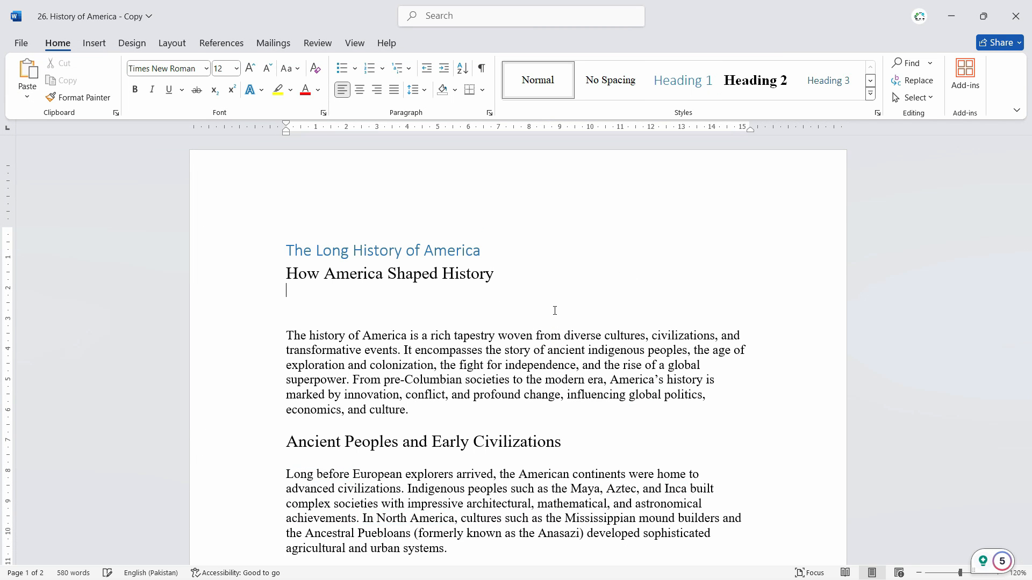
key(Return)
text(s)
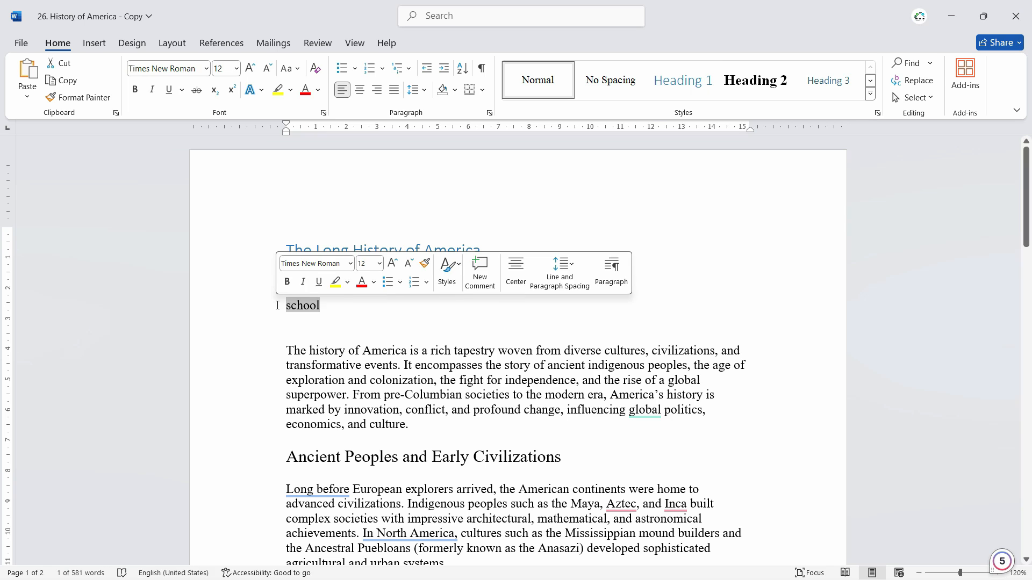
text(shco)
text(ol)
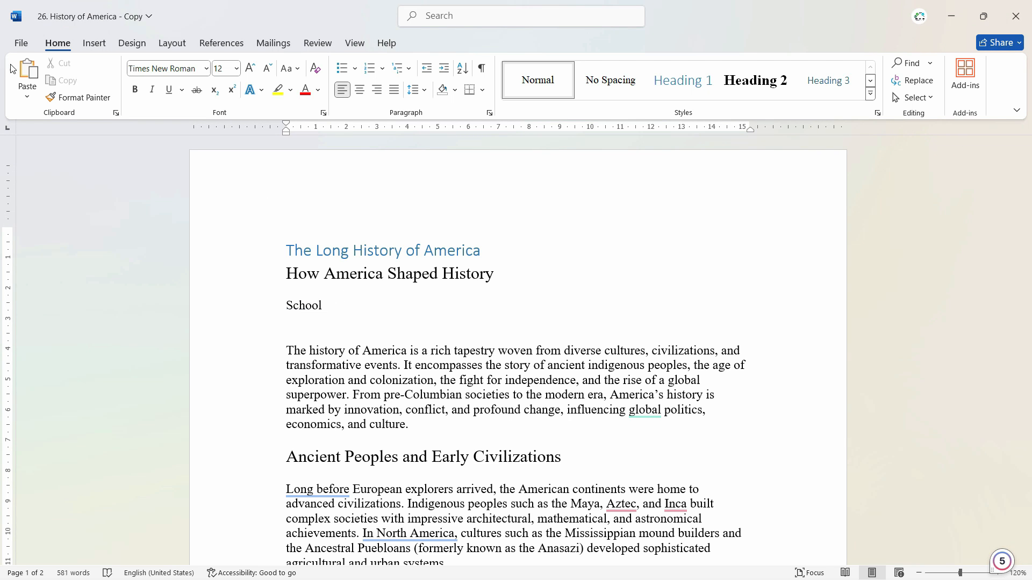
Open the AutoCorrect options from the Proofing settings.
click(21, 48)
click(21, 48)
click(21, 47)
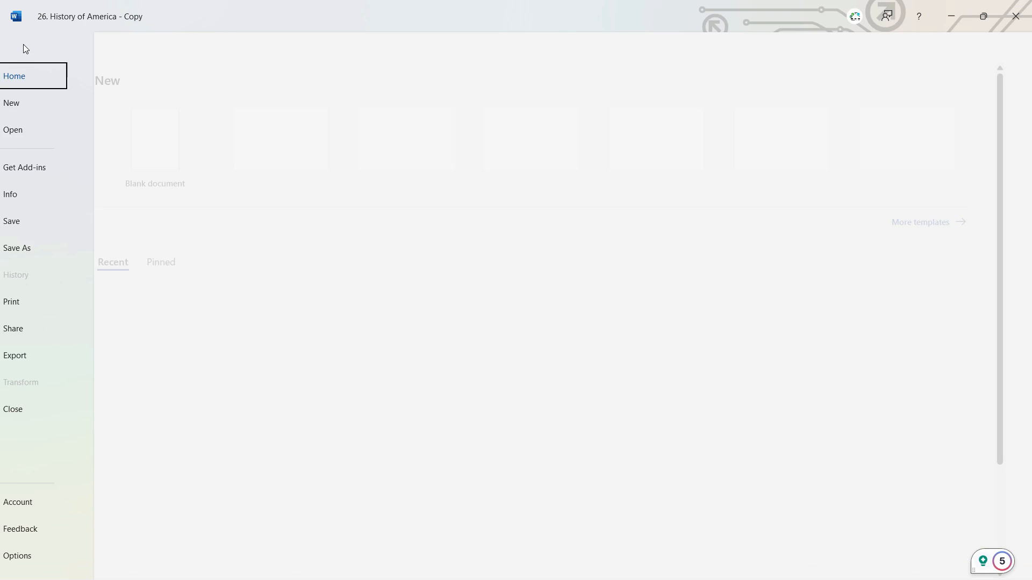
click(52, 562)
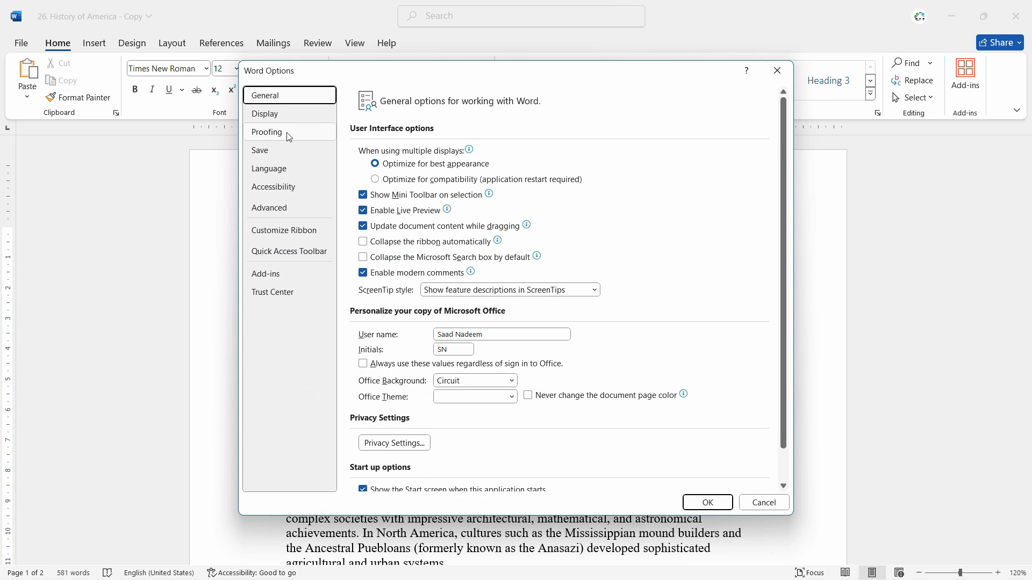
click(289, 134)
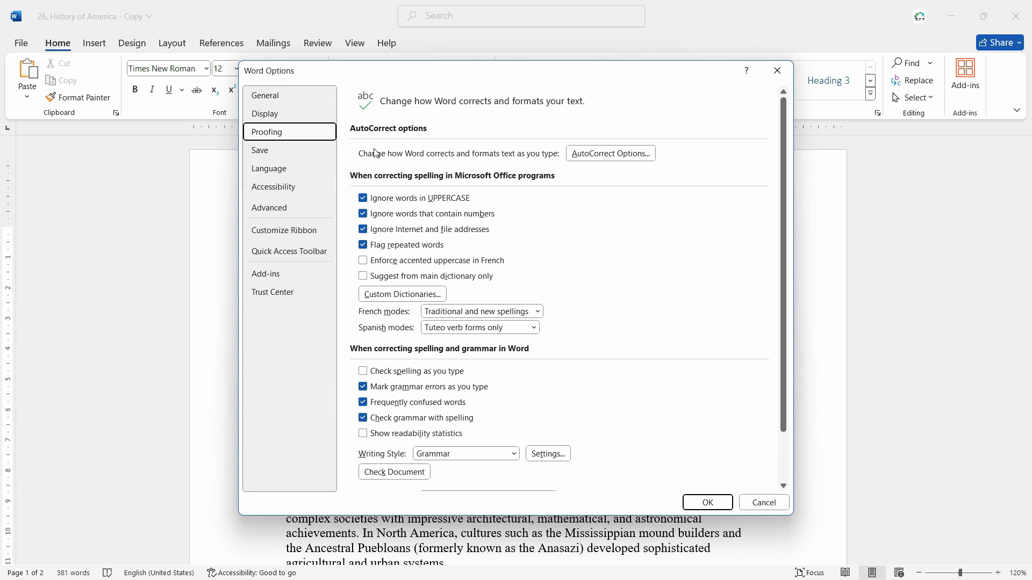
click(623, 155)
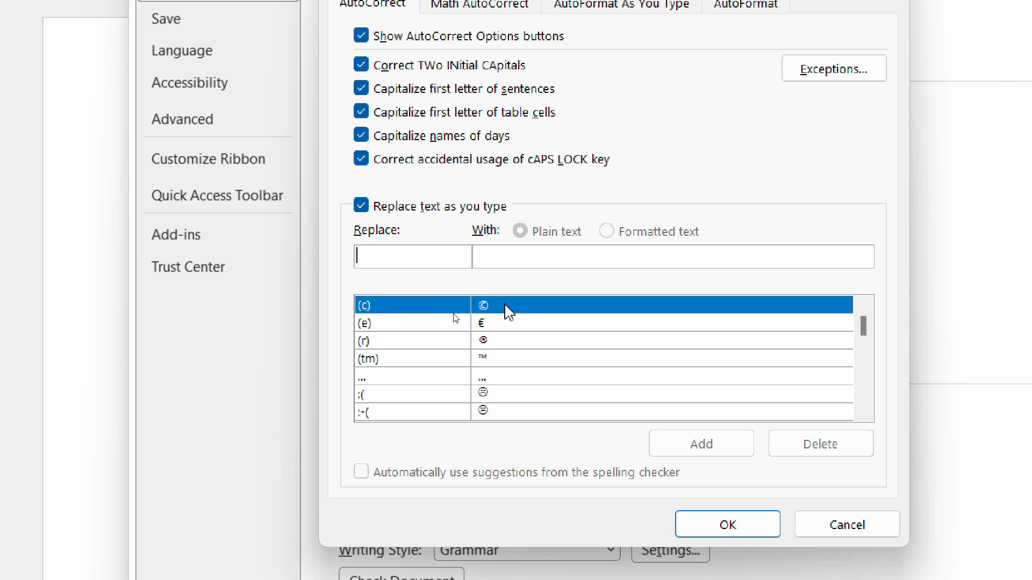
Examine the AutoCorrect entries that replace character combinations such as (c), (e), (r), (tm) and text arrows with symbols.
click(506, 311)
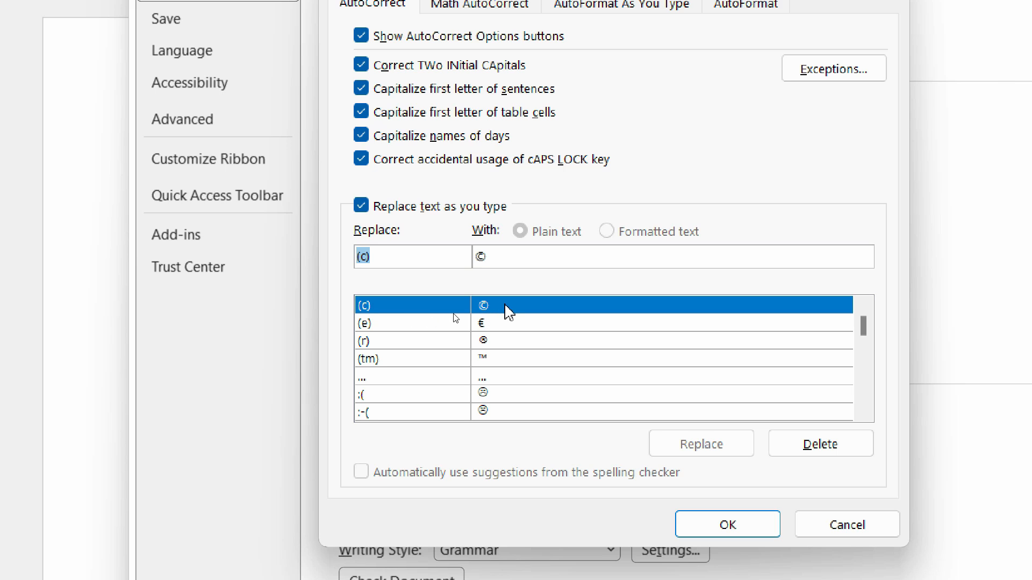
click(383, 327)
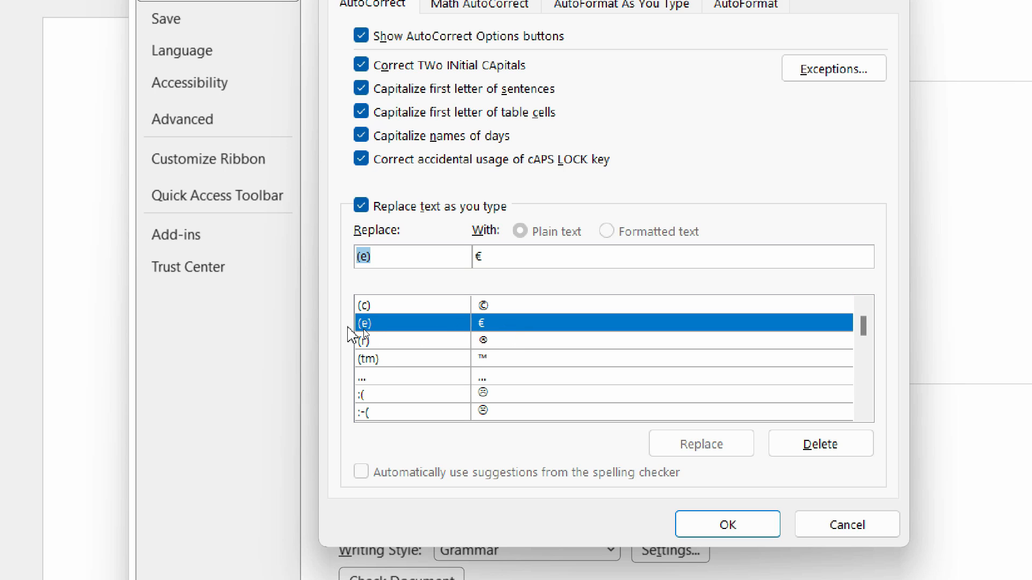
click(371, 341)
click(459, 357)
scroll(508, 368, down, 1)
scroll(509, 370, down, 2)
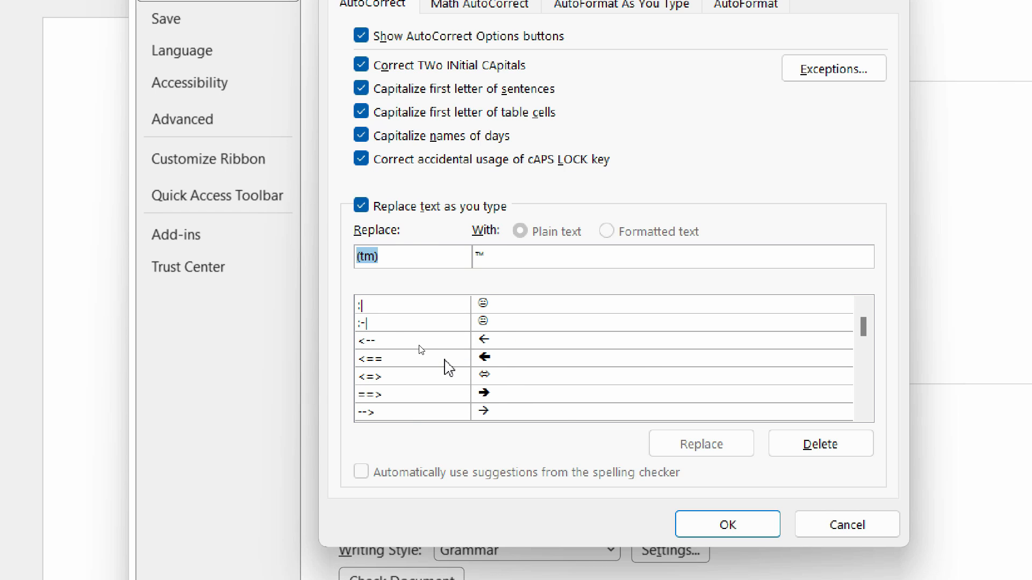
click(450, 363)
Examine the AutoCorrect entries for misspellings of "about", such as abbout, abotu, abouta and aboutthe.
scroll(446, 376, down, 2)
click(411, 325)
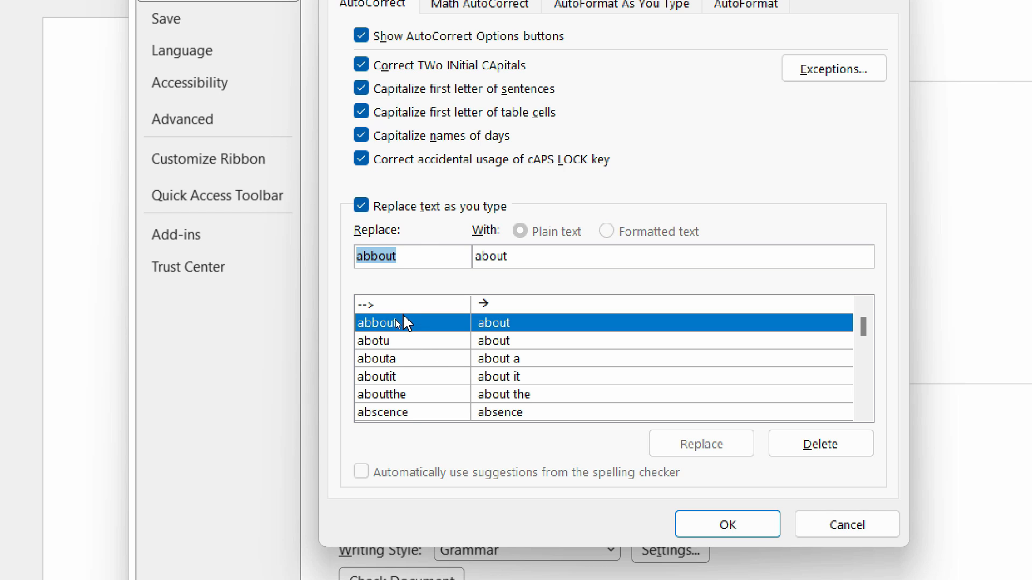
scroll(403, 344, up, 1)
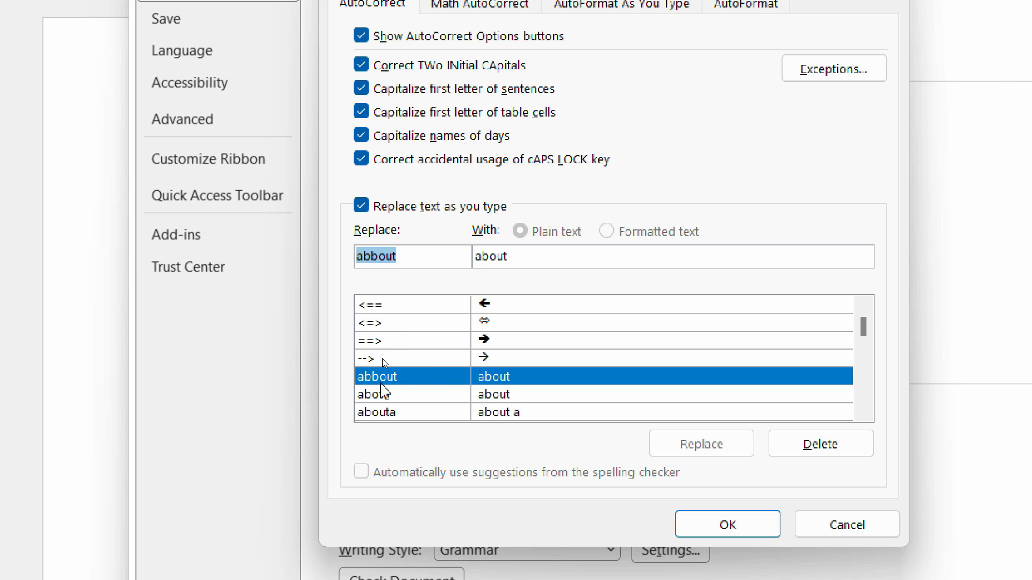
click(377, 363)
click(375, 379)
click(500, 400)
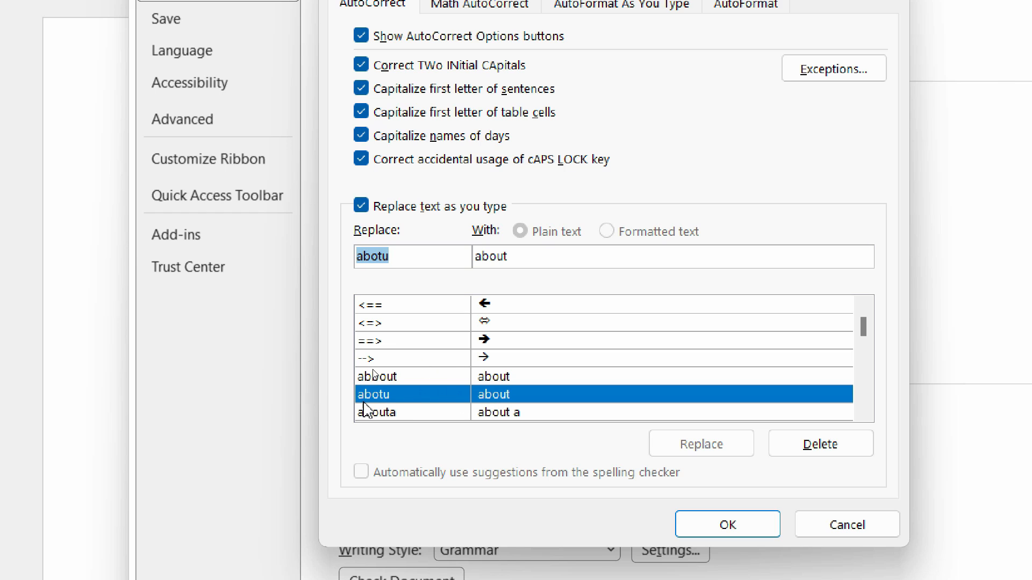
click(417, 412)
scroll(417, 403, down, 1)
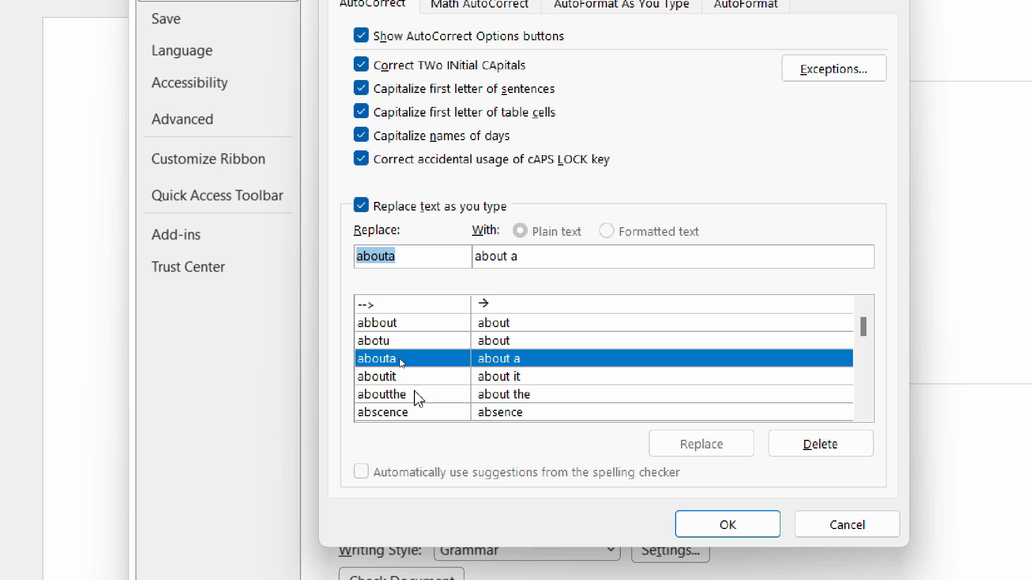
click(406, 375)
click(508, 358)
click(518, 322)
click(515, 343)
click(517, 376)
click(508, 395)
Look through further misspelling entries in the AutoCorrect list, such as affraid, aggresive and alraedy.
scroll(398, 376, down, 3)
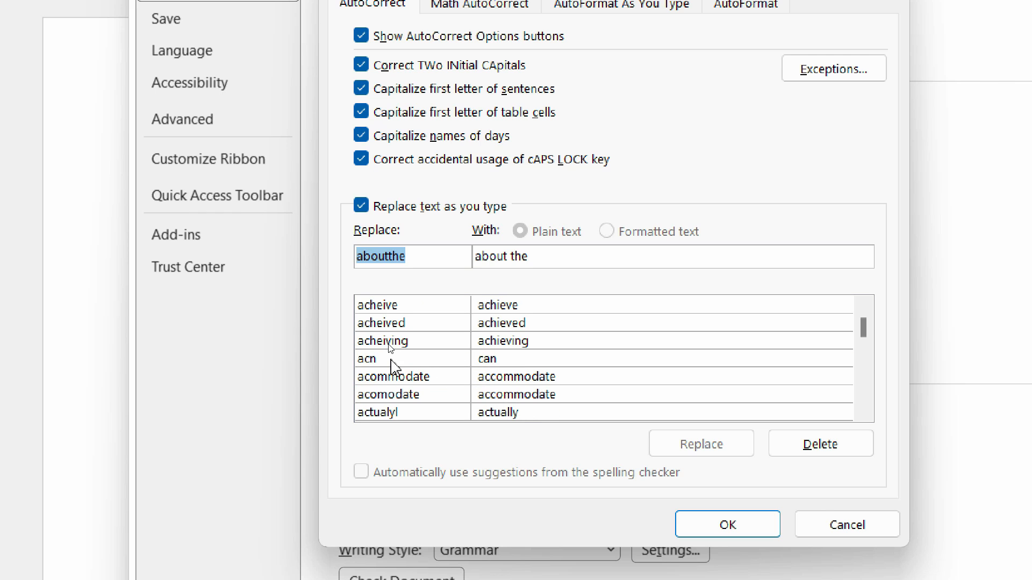
click(393, 358)
scroll(395, 366, down, 3)
click(395, 376)
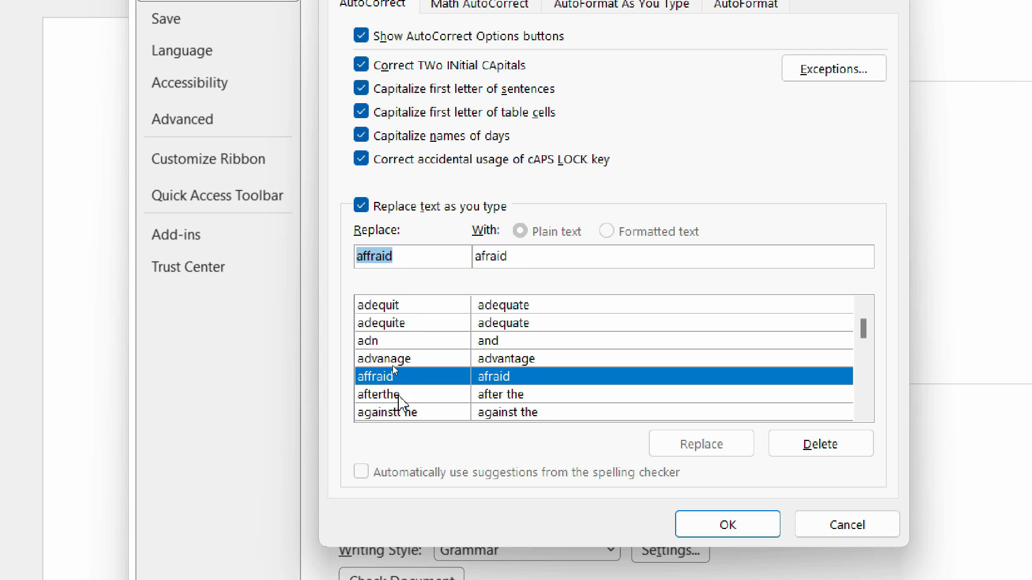
scroll(392, 365, down, 1)
click(394, 376)
click(392, 412)
click(456, 395)
scroll(524, 384, down, 6)
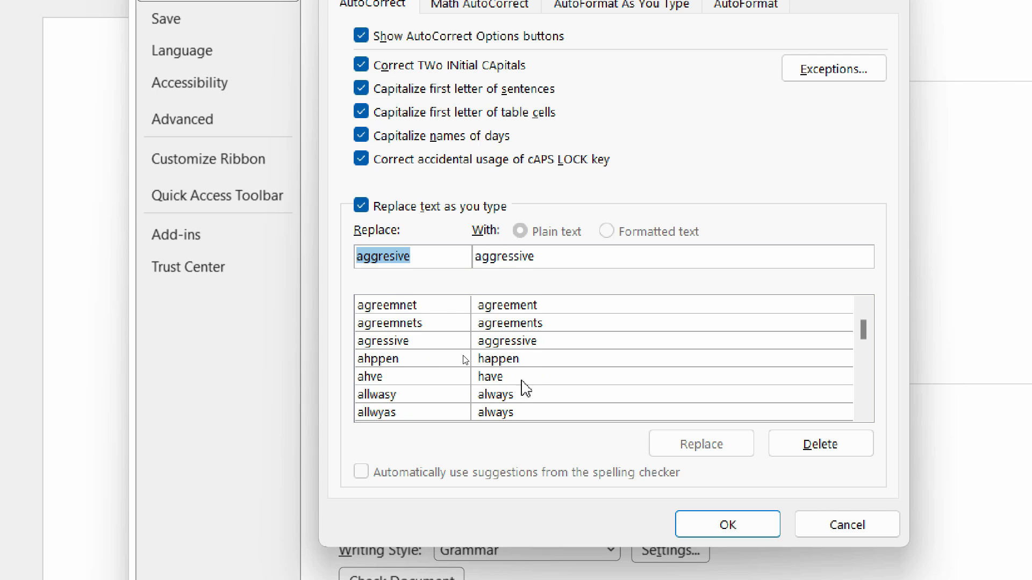
click(518, 376)
click(407, 341)
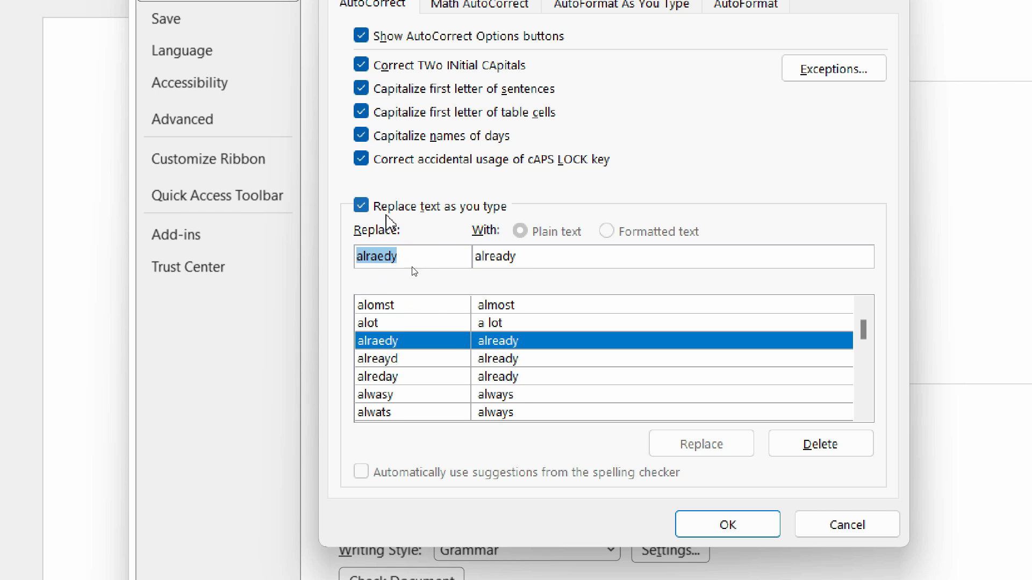
scroll(559, 301, up, 5)
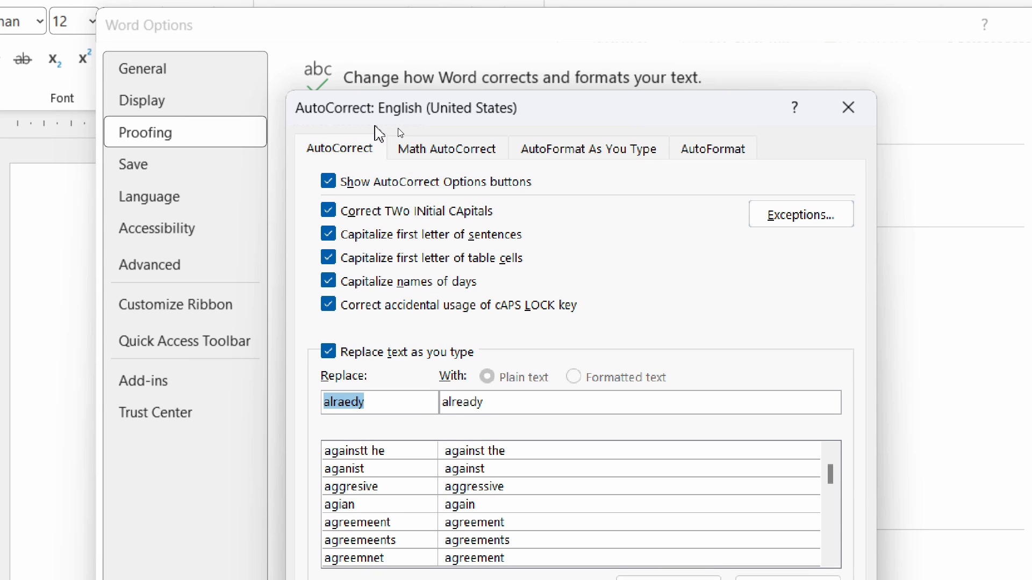
scroll(516, 463, down, 15)
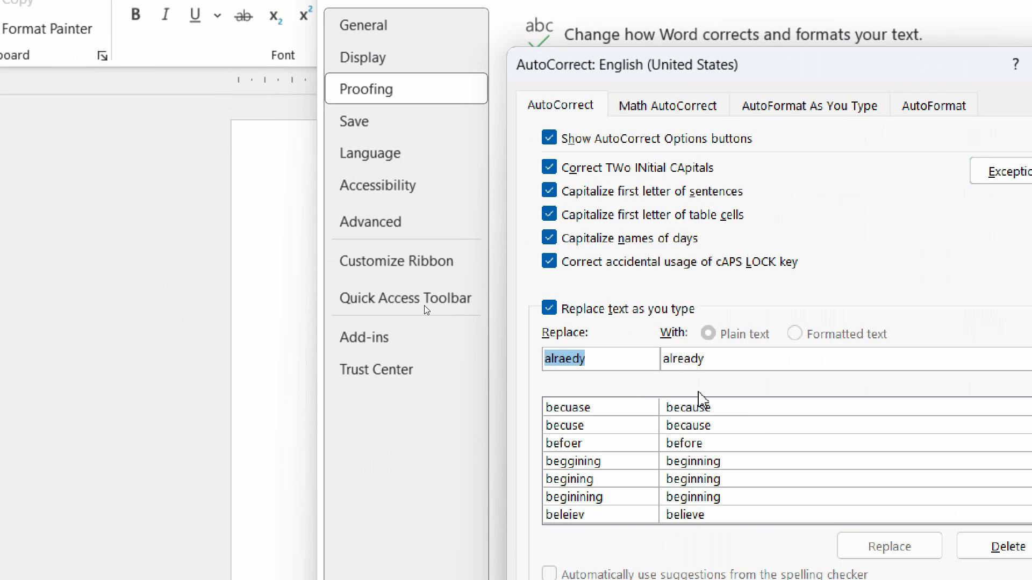
Add an AutoCorrect entry that replaces "asap" with "As soon as Possible" and save the options.
click(630, 365)
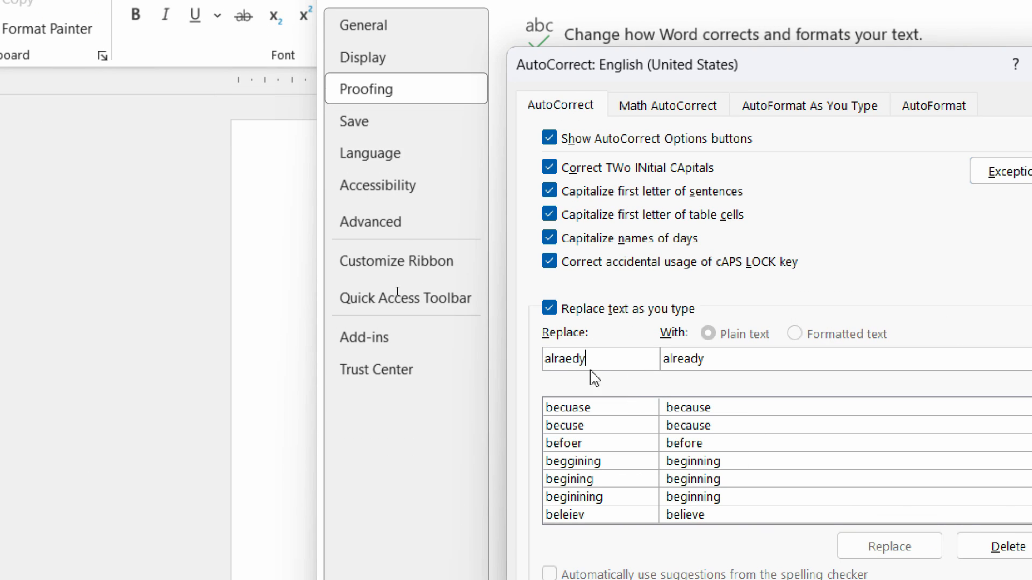
drag(599, 361, 517, 359)
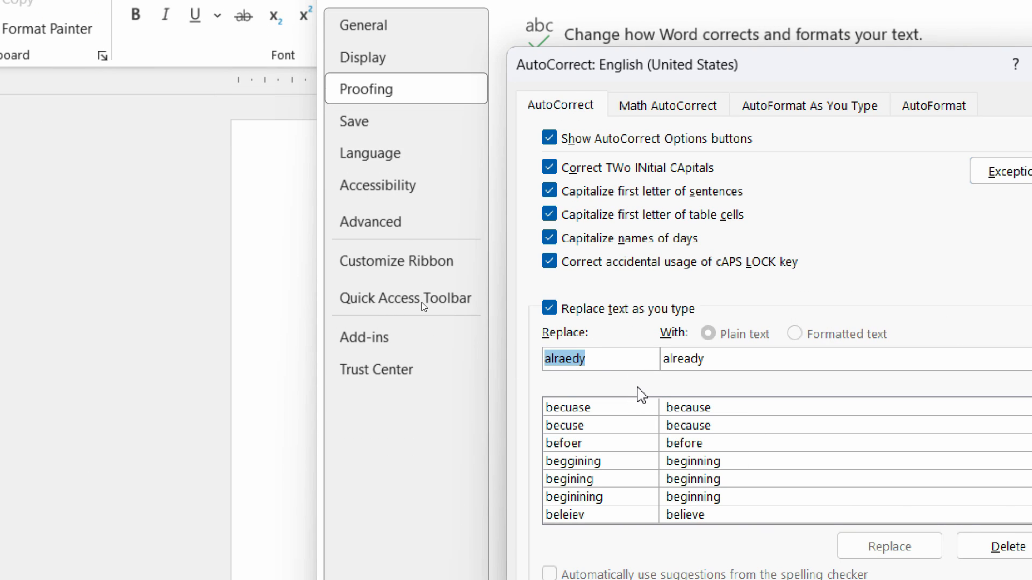
click(886, 366)
click(665, 365)
drag(622, 368, 506, 362)
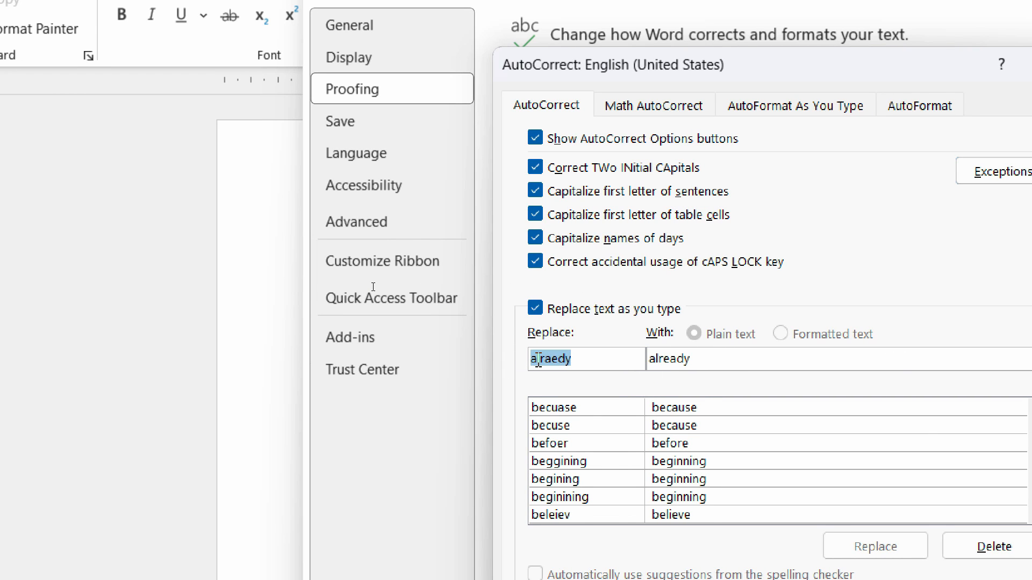
text(asap)
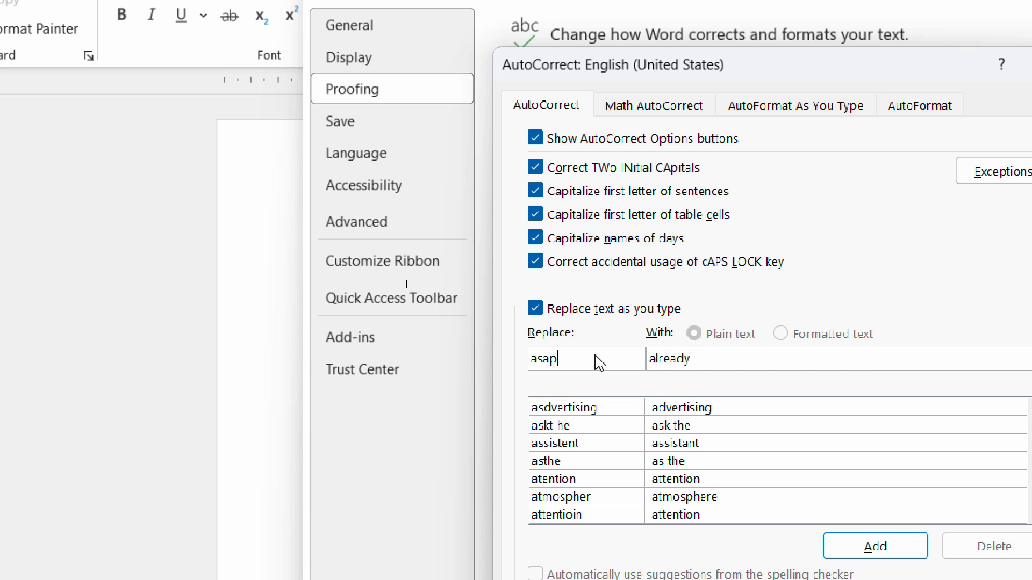
key(Tab)
text(As soon as Possible)
click(844, 492)
click(872, 569)
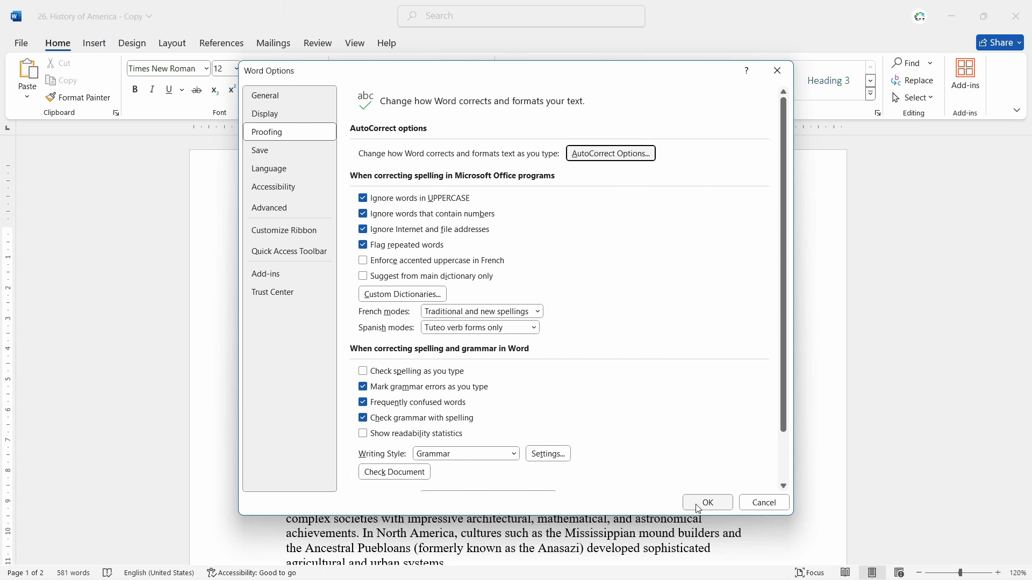
click(705, 501)
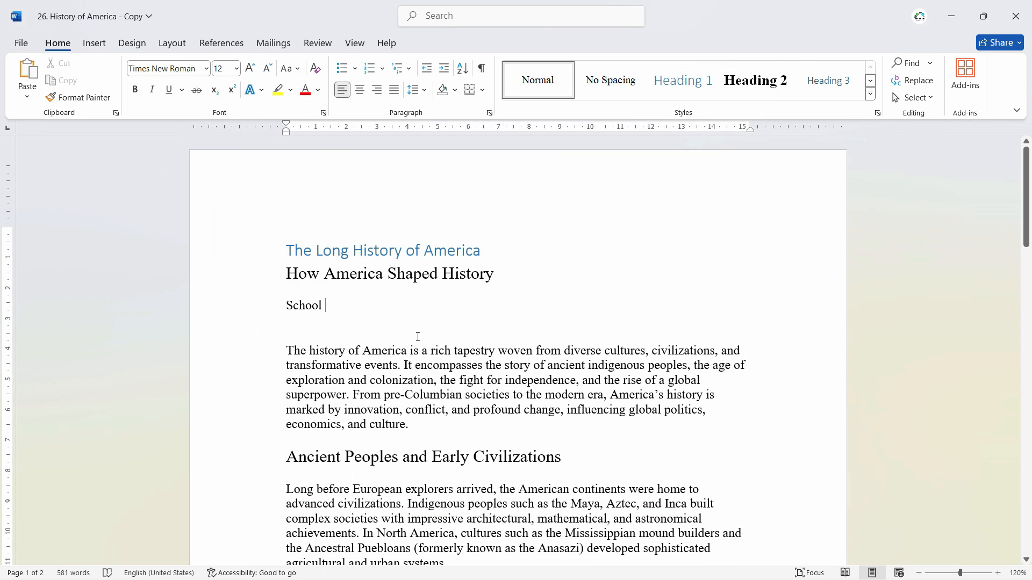
Enter "asap" after "School" in the document to trigger the new AutoCorrect entry.
text(as)
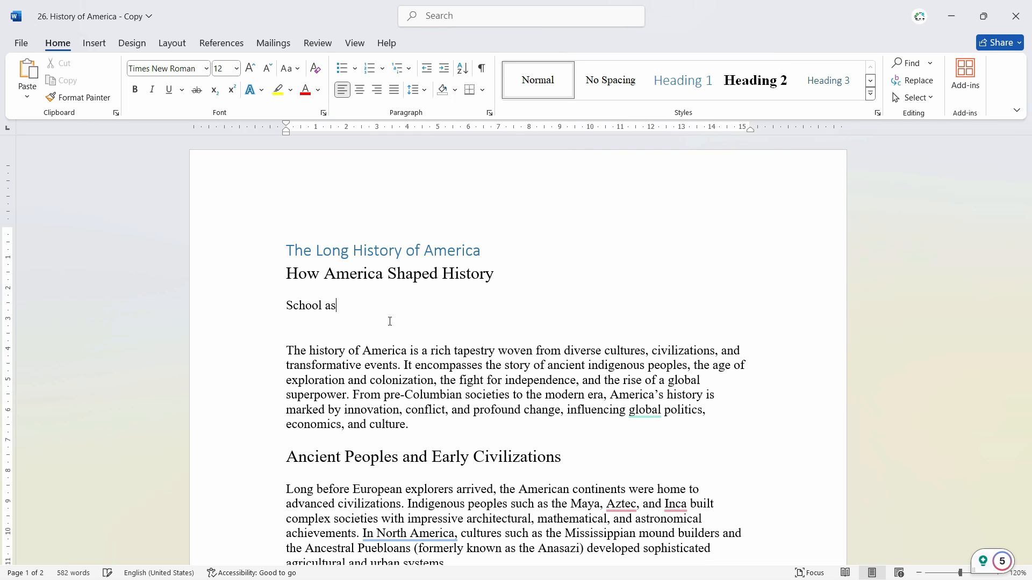
text(ap)
key(Tab)
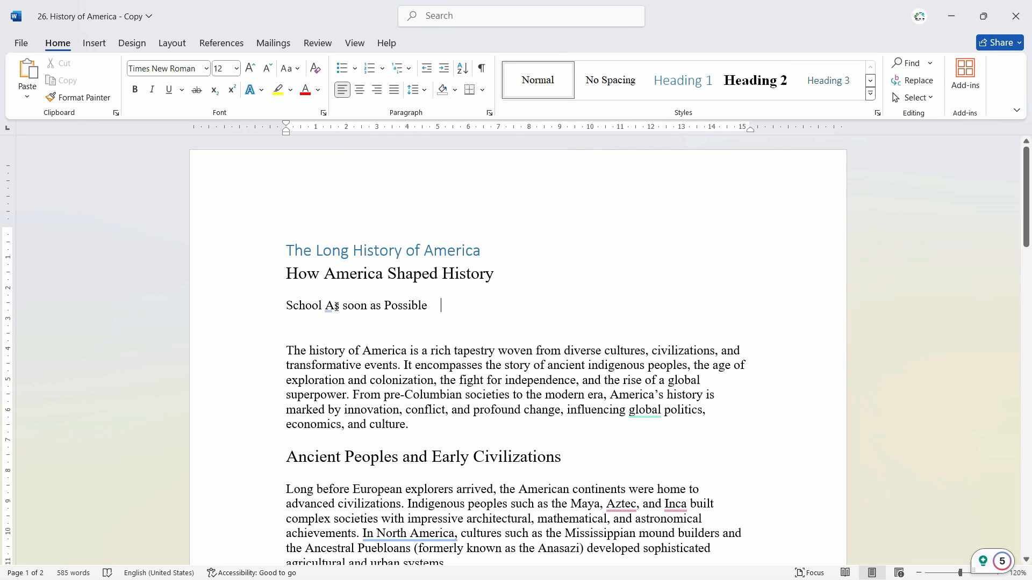
Add a new paragraph reading "If you have any queries , feel free to contact on my number" followed by the phone number.
key(Return)
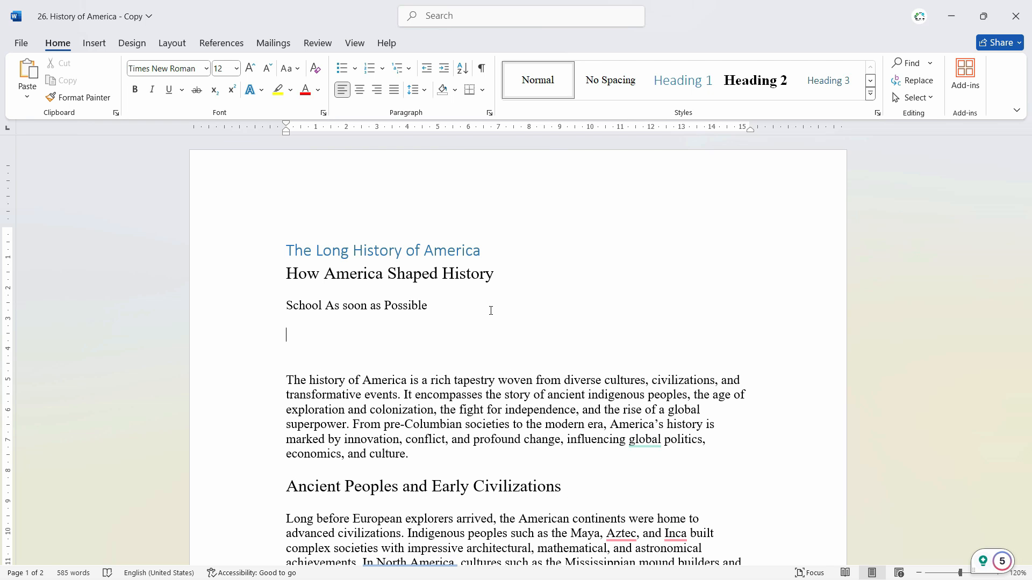
text(if)
text(you have any queries , feel free to contact on my number 111-222-333-444)
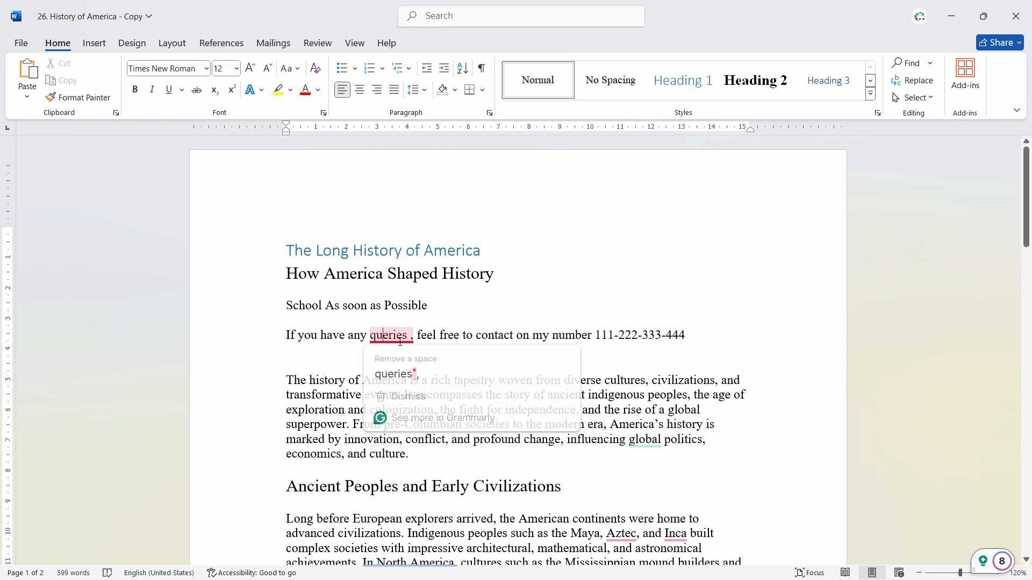
Add an AutoCorrect entry that replaces "aquery" with the whole "If you have any queries" contact sentence and save the options.
triple_click(612, 338)
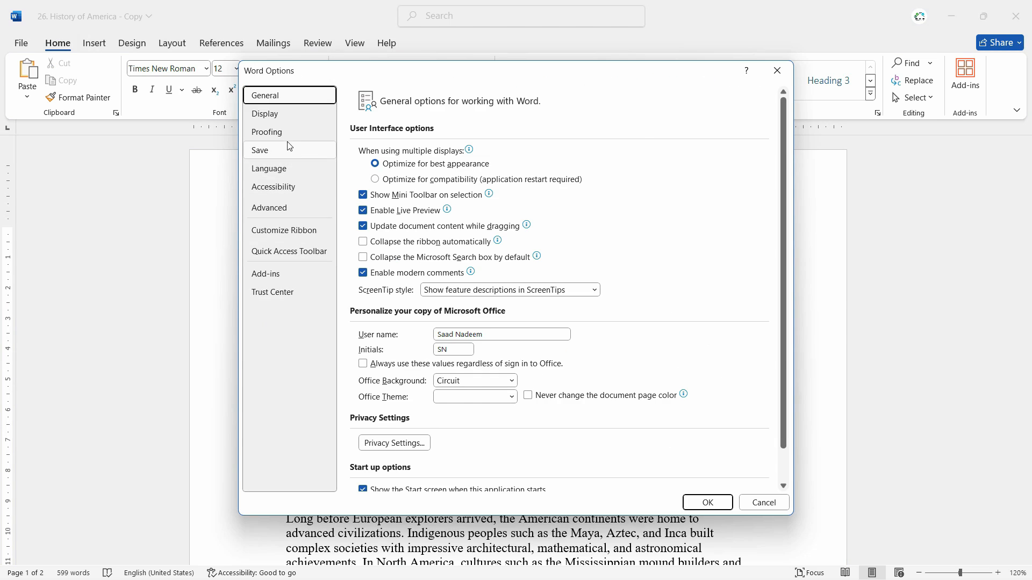
click(274, 131)
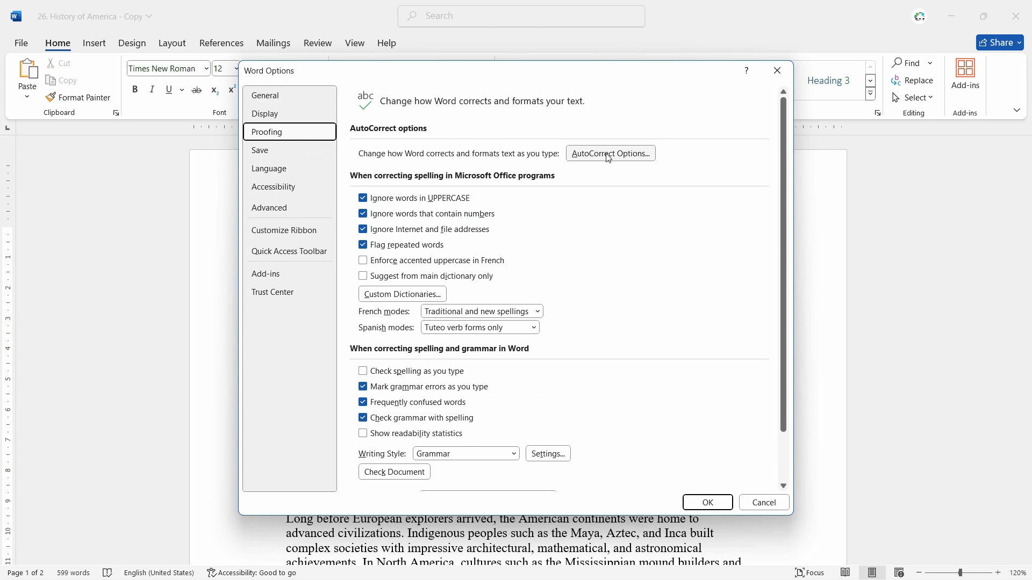
click(638, 154)
key(ctrl+v)
click(391, 287)
text(any)
key(BackSpace)
key(BackSpace)
text(ques)
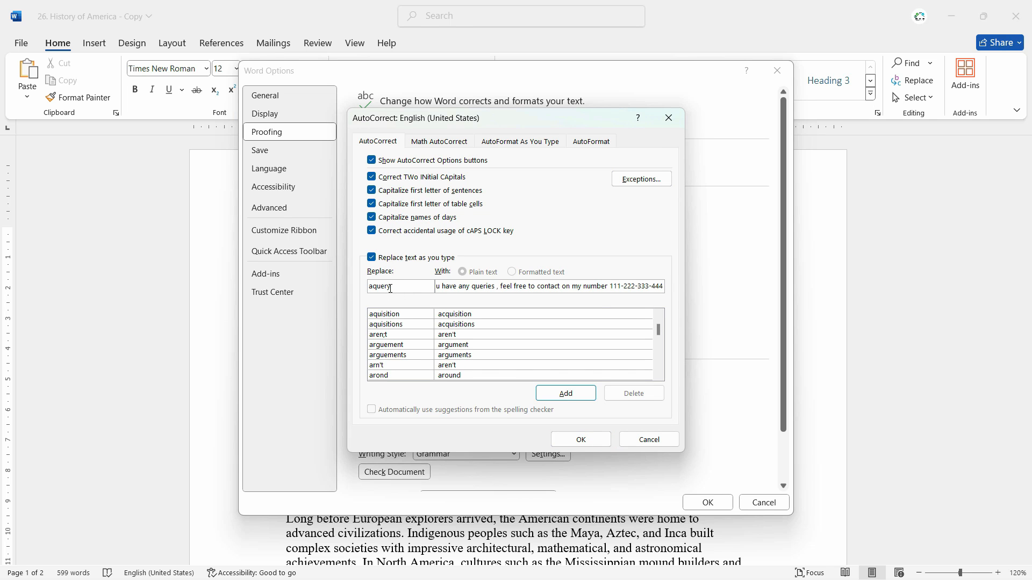
click(553, 393)
click(592, 445)
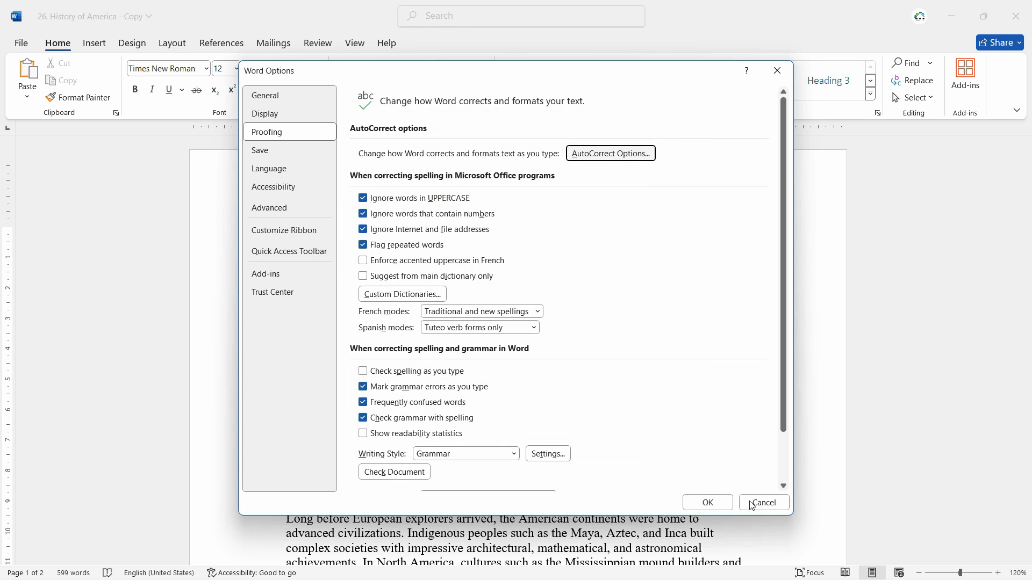
click(703, 503)
Delete the contact sentence below "School As soon as Possible" and enter "aquery" on a new line to expand the AutoCorrect entry.
drag(708, 334, 243, 321)
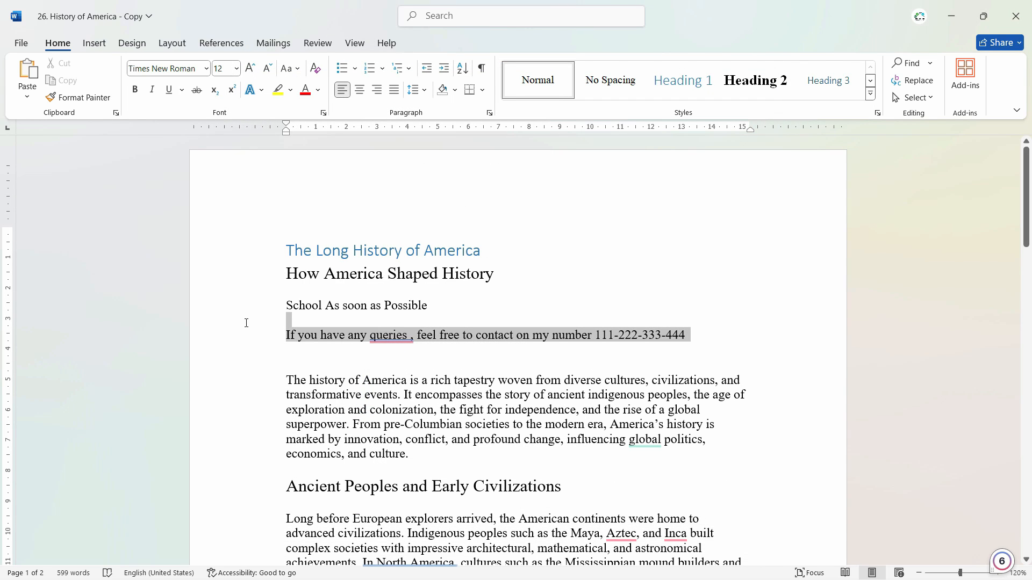
key(BackSpace)
key(Return)
text(a)
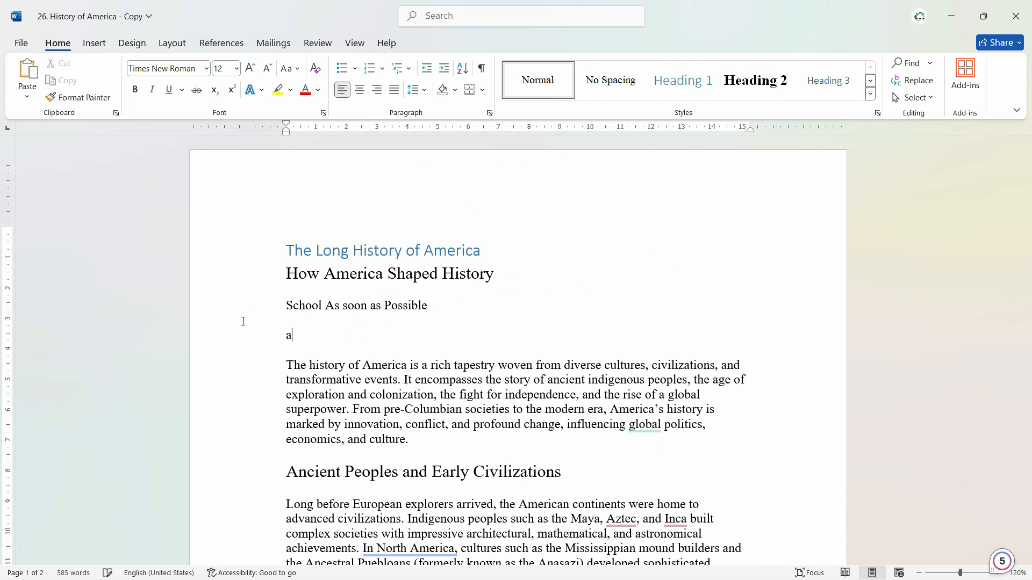
text(que)
key(BackSpace)
text(ery)
key(ctrl+z)
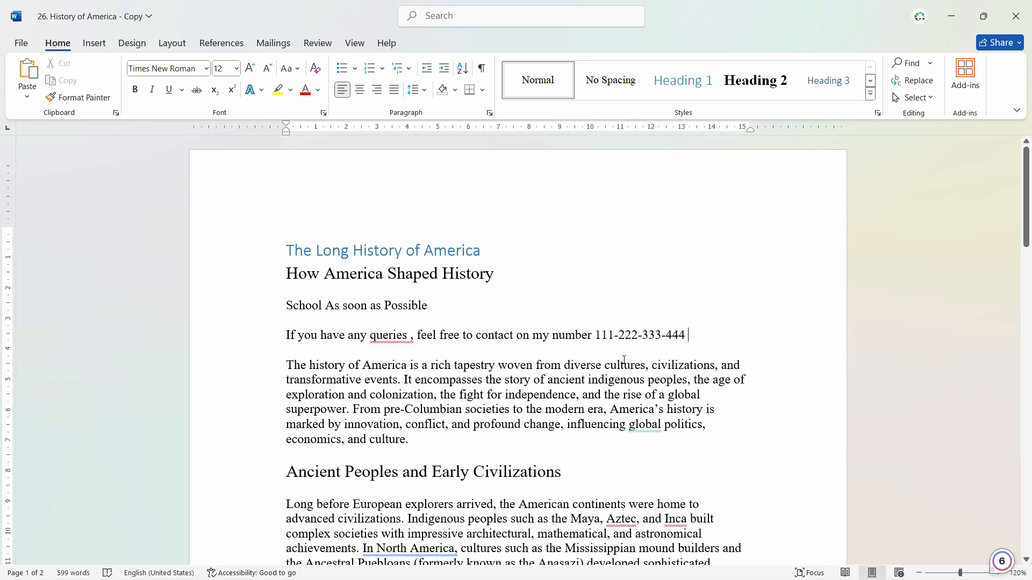
Hide grammar errors in this document only, in the proofing exceptions for 26. History of America - Copy.
scroll(624, 360, down, 2)
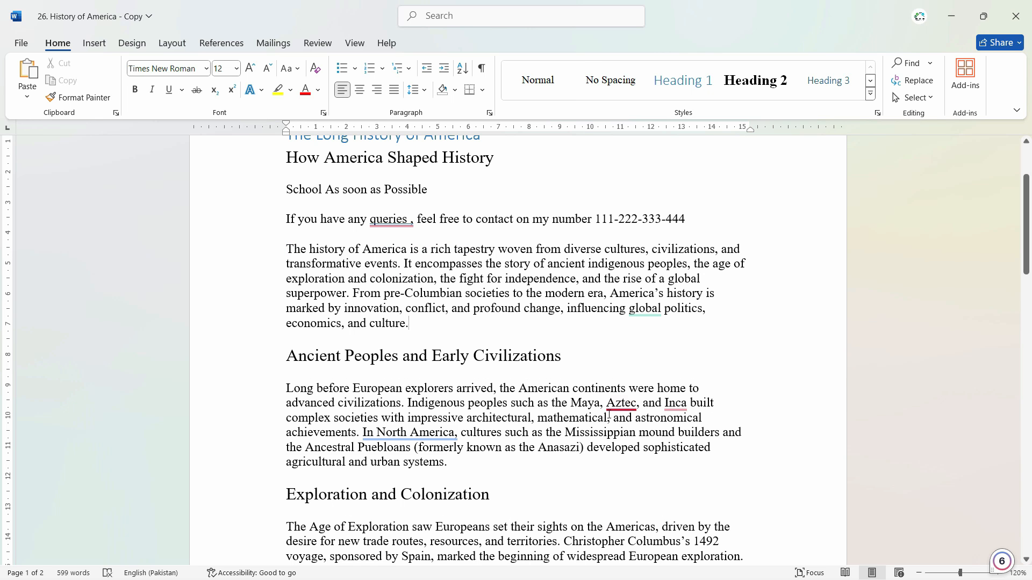
mouse_move(626, 404)
scroll(775, 433, down, 5)
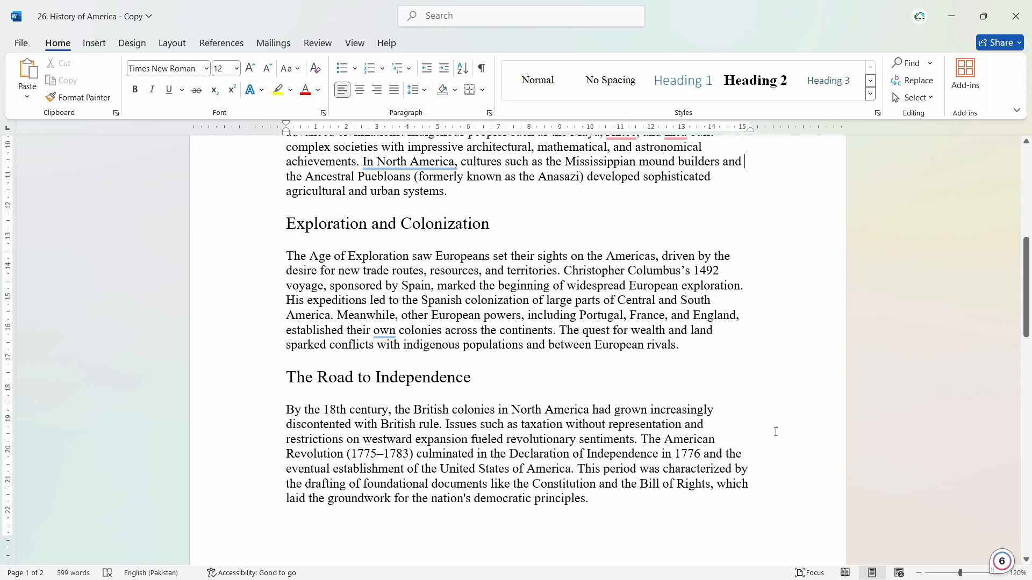
scroll(772, 432, up, 2)
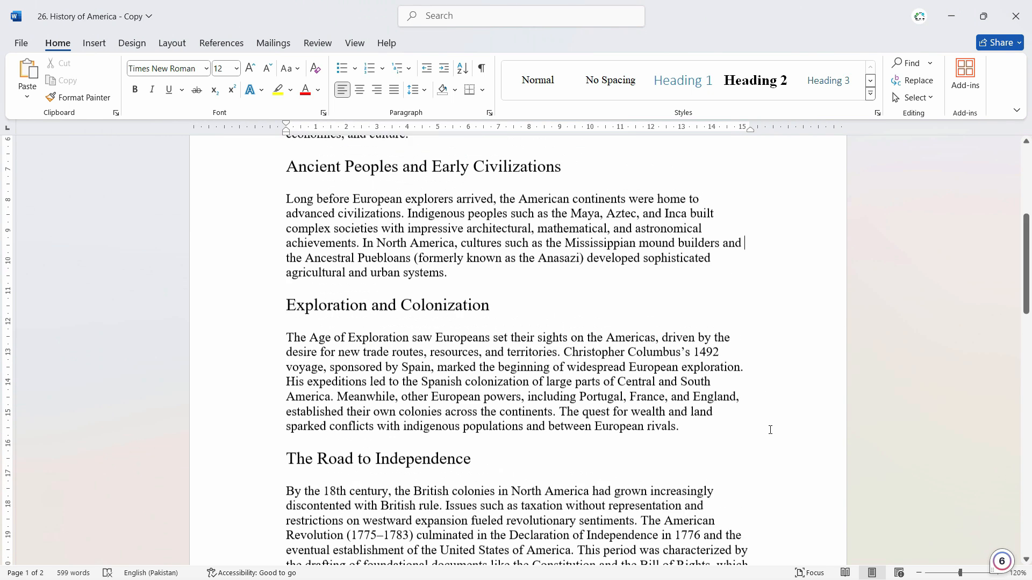
scroll(758, 429, up, 1)
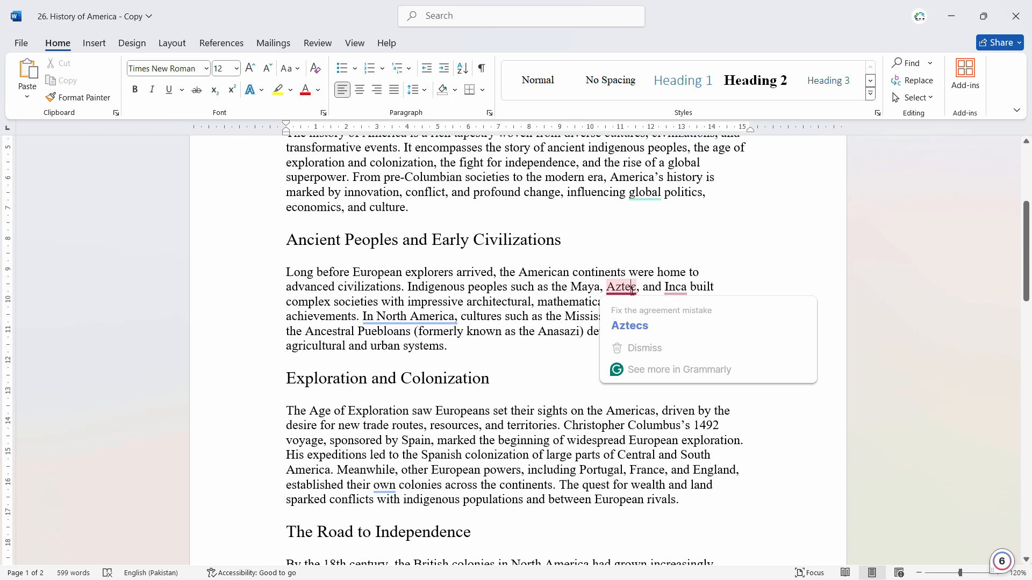
click(564, 347)
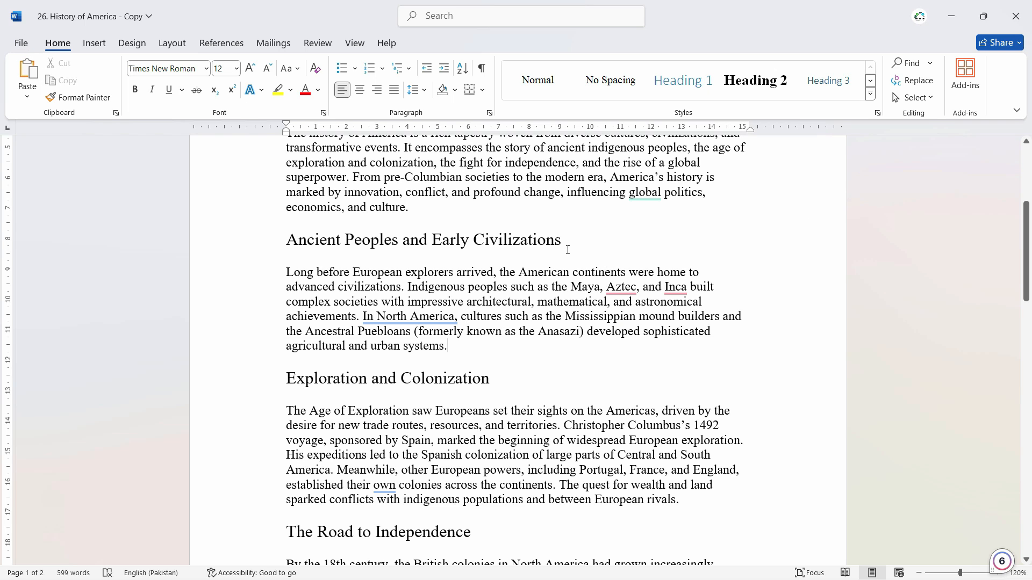
click(21, 43)
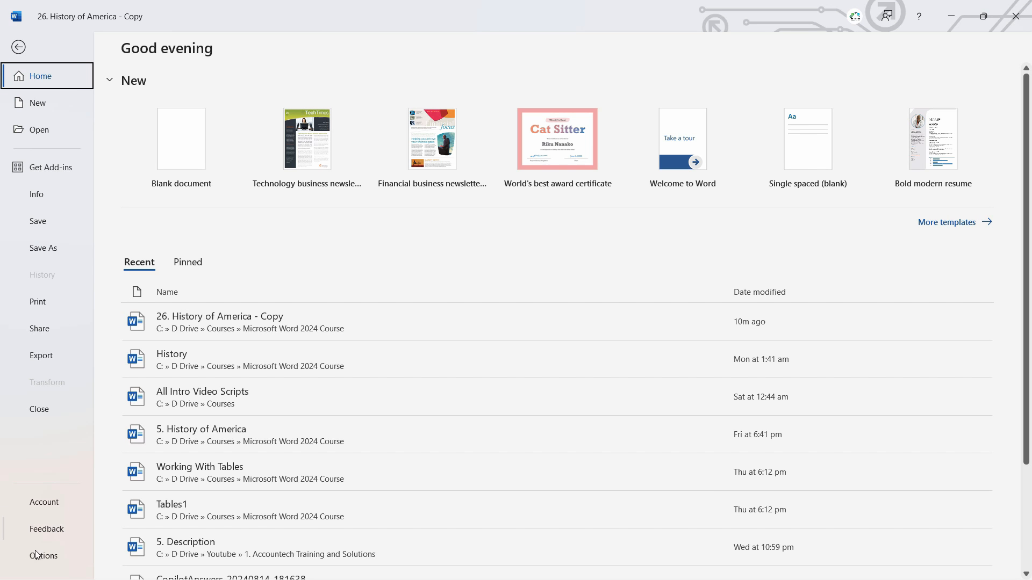
key(Escape)
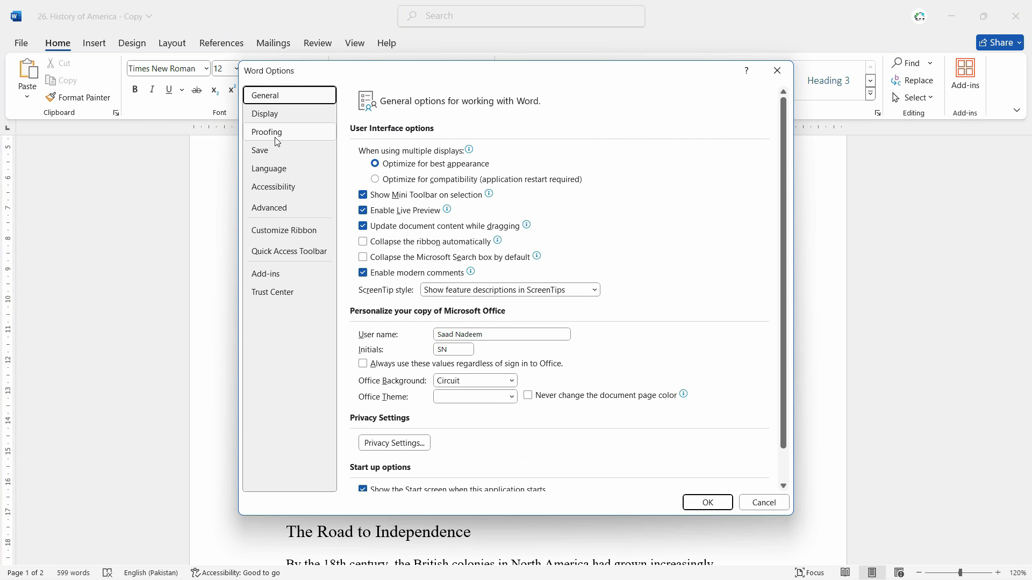
click(276, 142)
drag(783, 258, 826, 339)
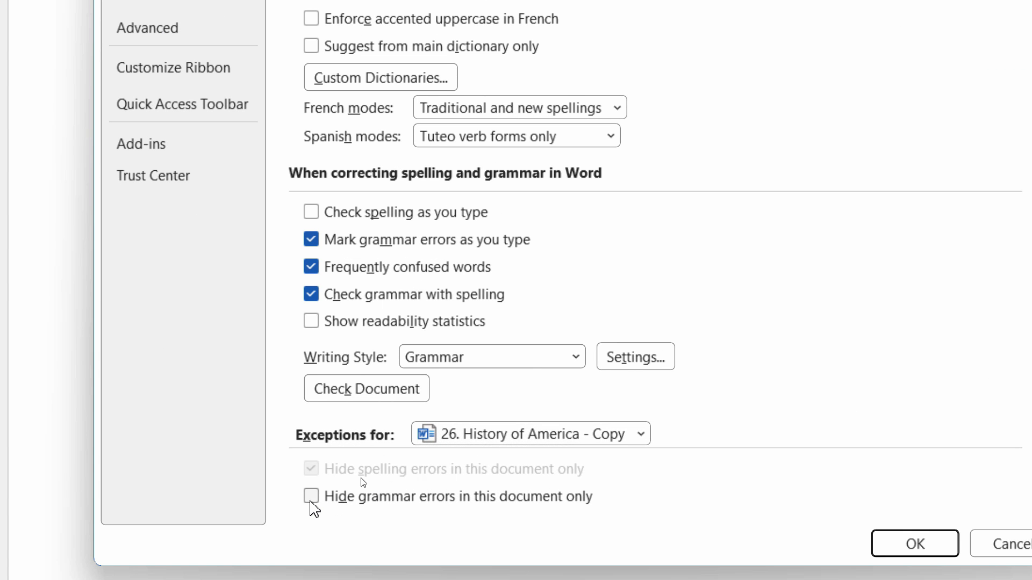
click(311, 500)
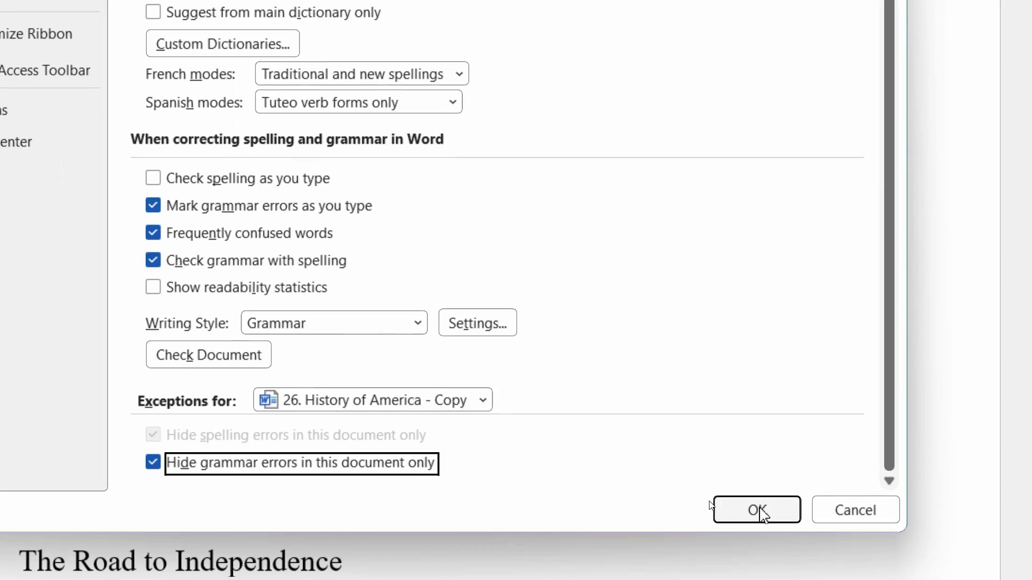
click(915, 535)
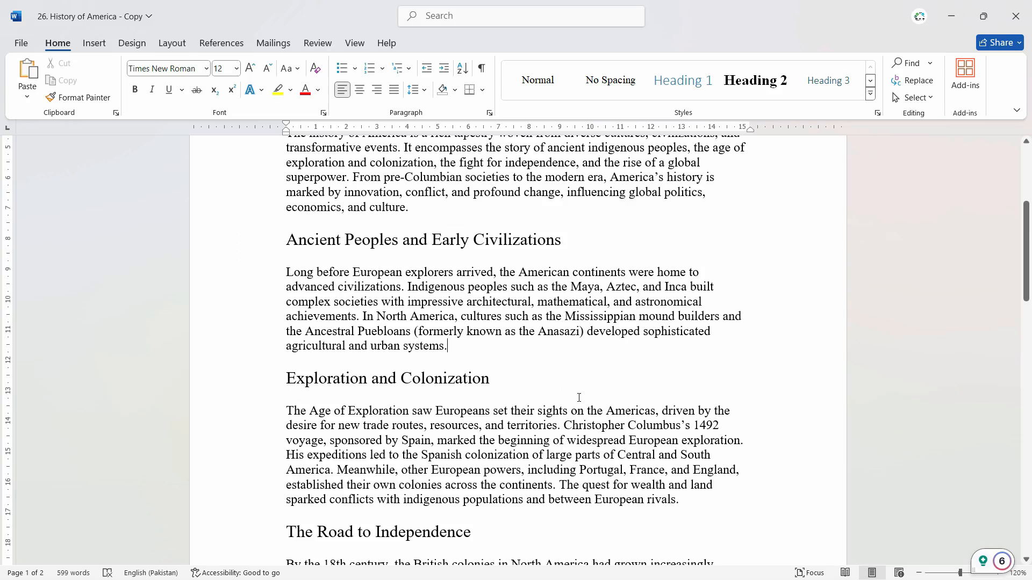
Look through the rest of the document for phrases that are still underlined.
scroll(579, 398, up, 4)
scroll(579, 398, down, 15)
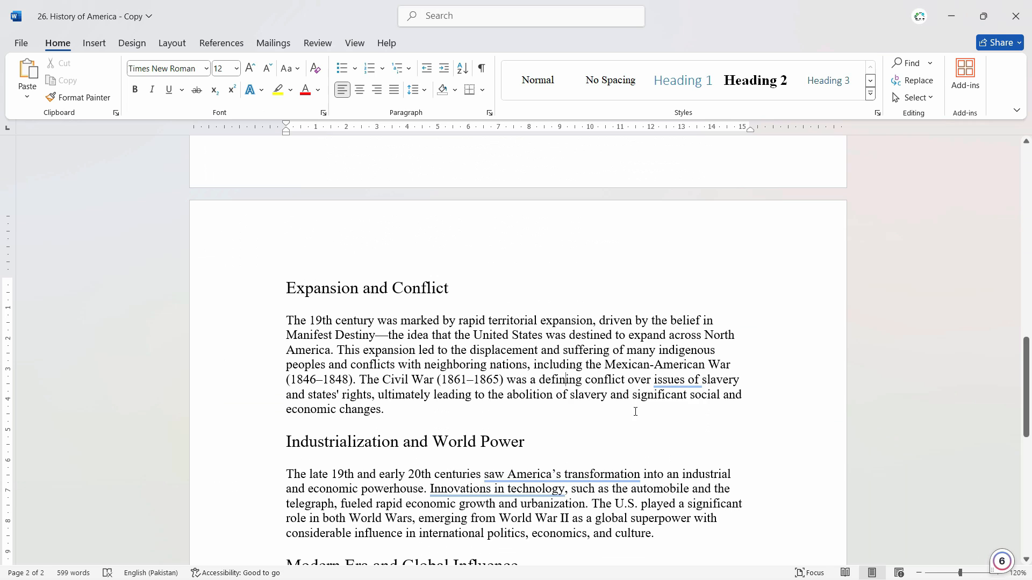
mouse_move(676, 382)
scroll(580, 419, down, 5)
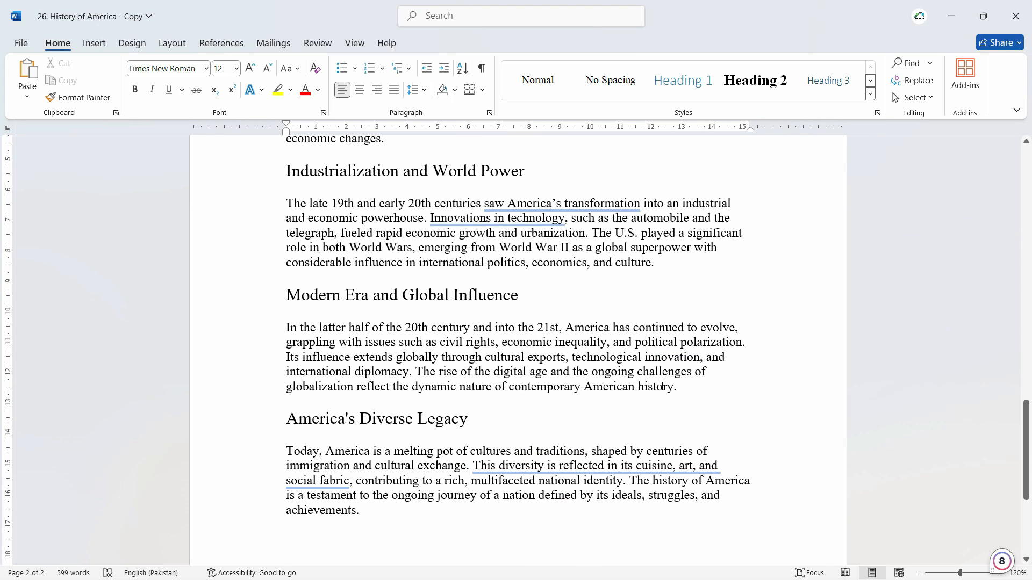
scroll(825, 321, down, 3)
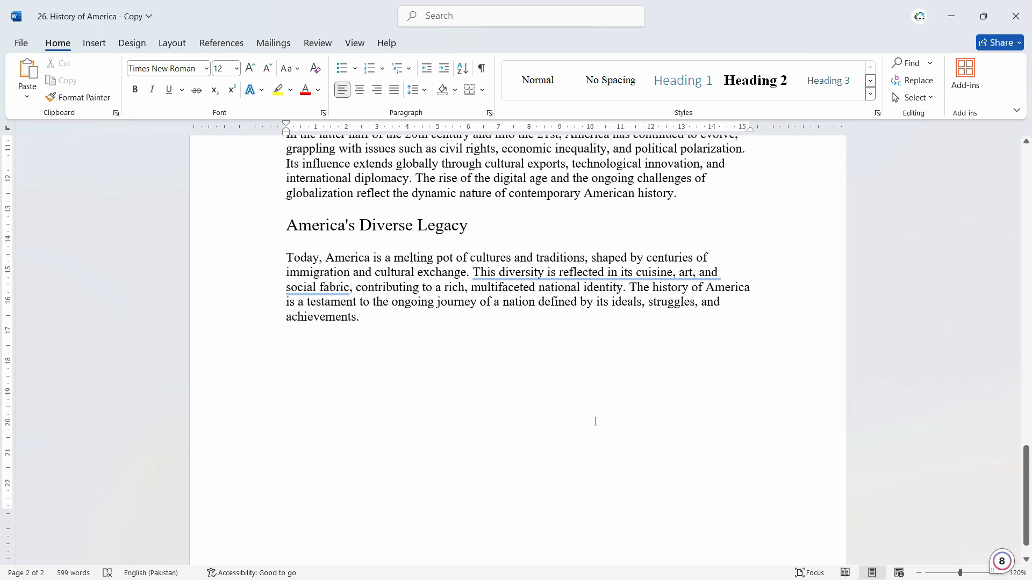
Exclude the empty paragraph at the document's end from spelling and grammar checking, with its proofing language left as English (United States).
click(475, 363)
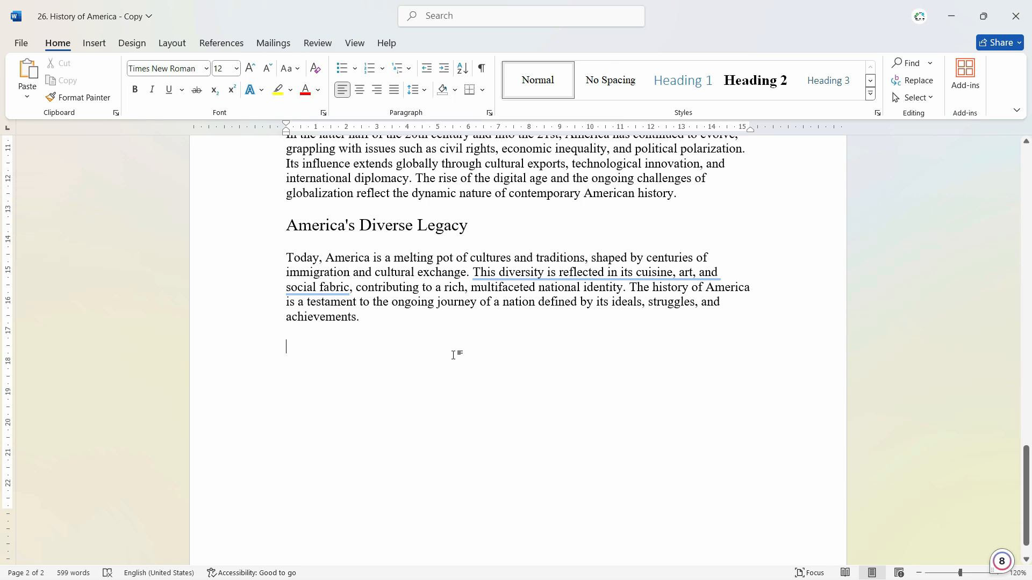
scroll(433, 311, up, 2)
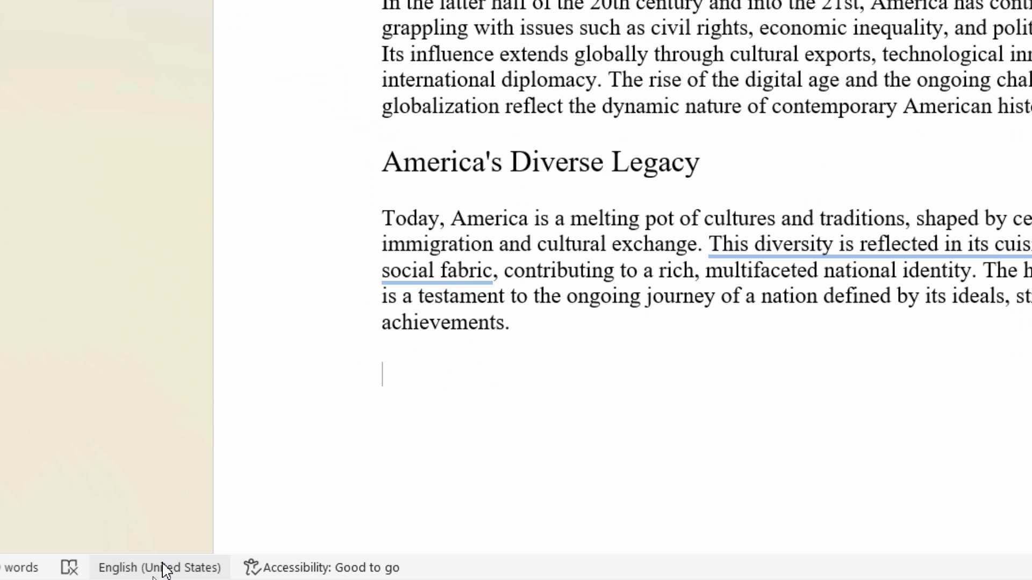
click(162, 571)
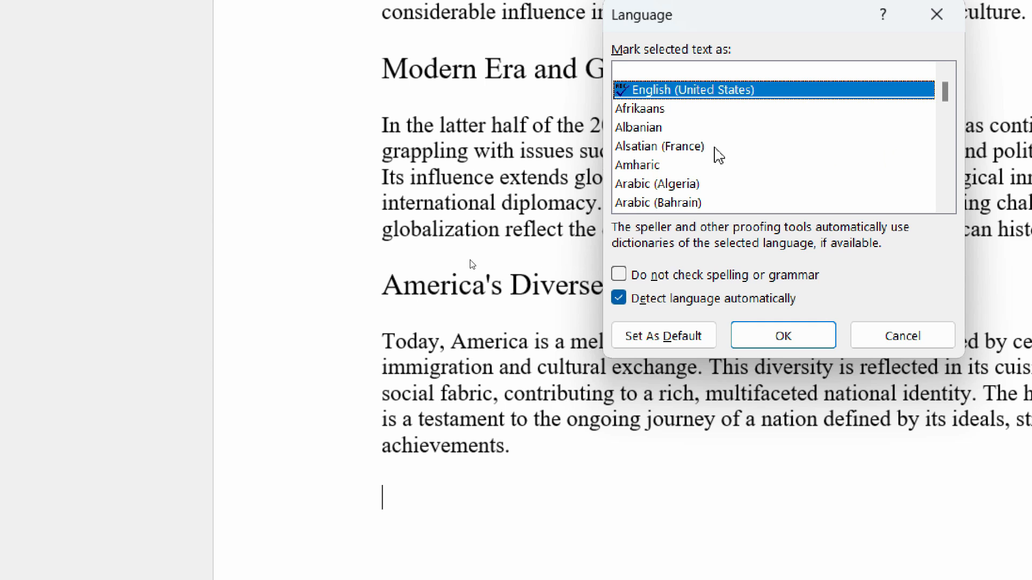
click(749, 147)
scroll(708, 141, up, 1)
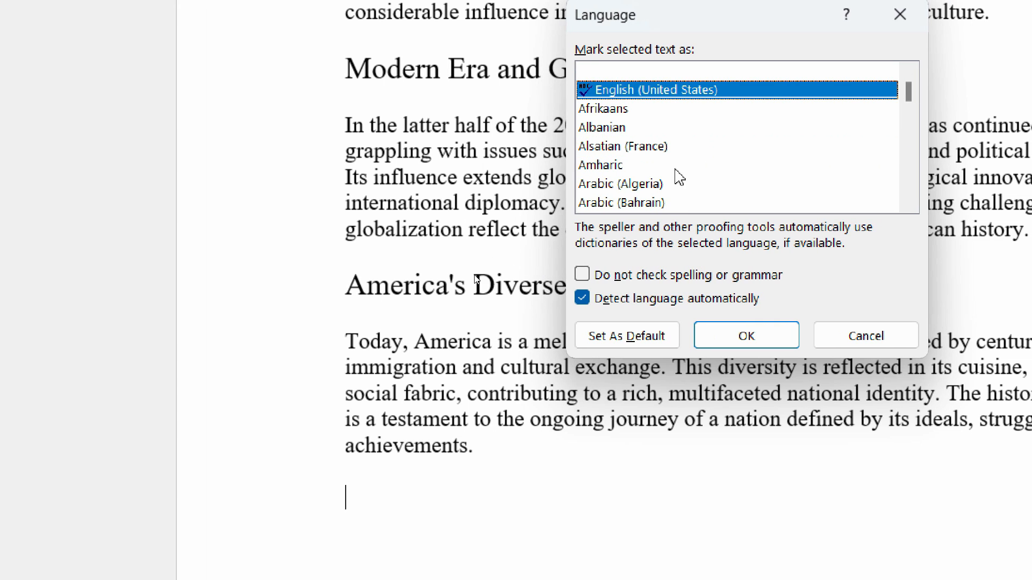
drag(654, 112, 656, 134)
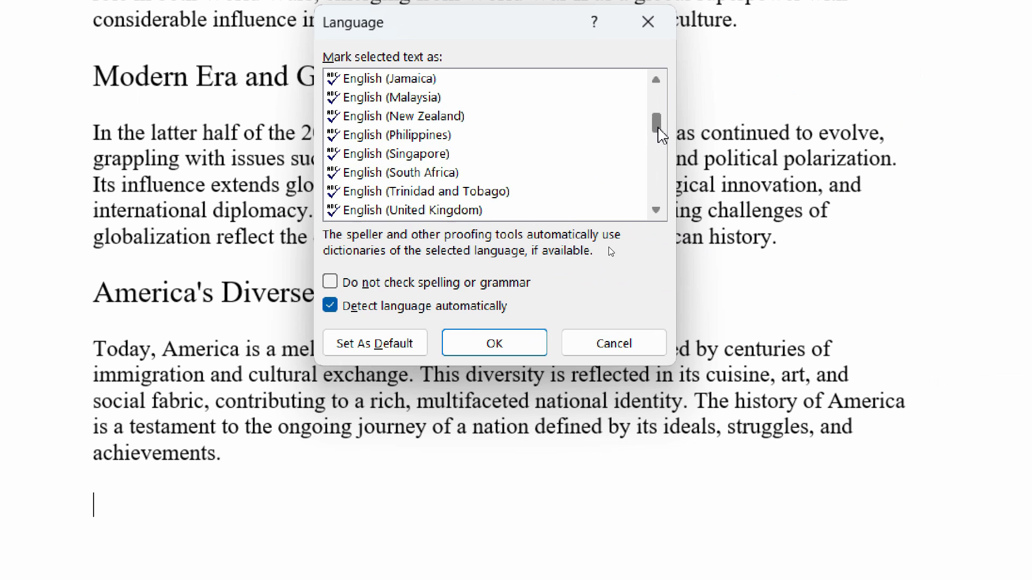
scroll(488, 149, up, 20)
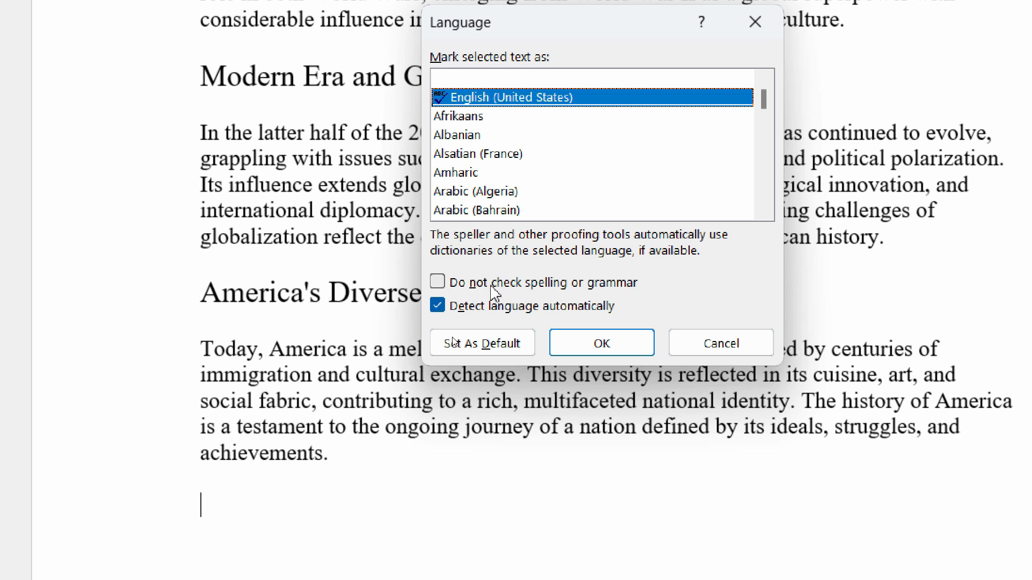
click(561, 290)
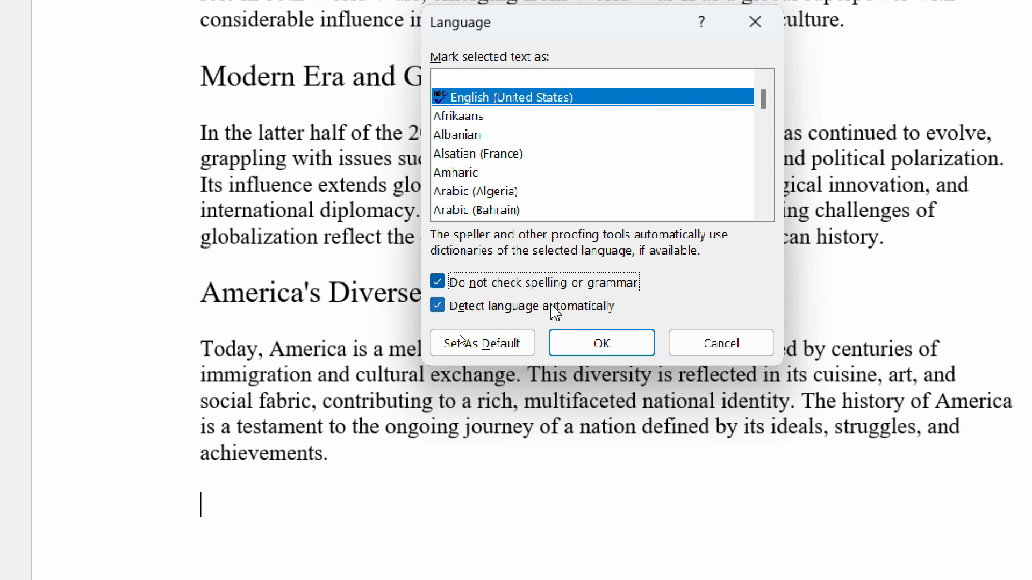
click(637, 352)
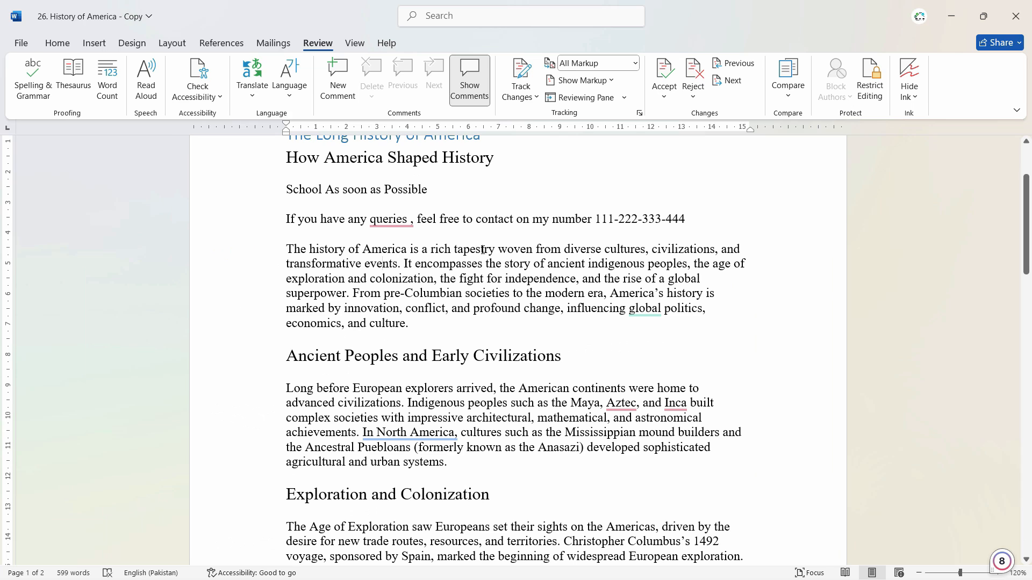
Run the spelling and grammar check on the word "tapestry" and extend it to the rest of the document.
drag(495, 249, 454, 248)
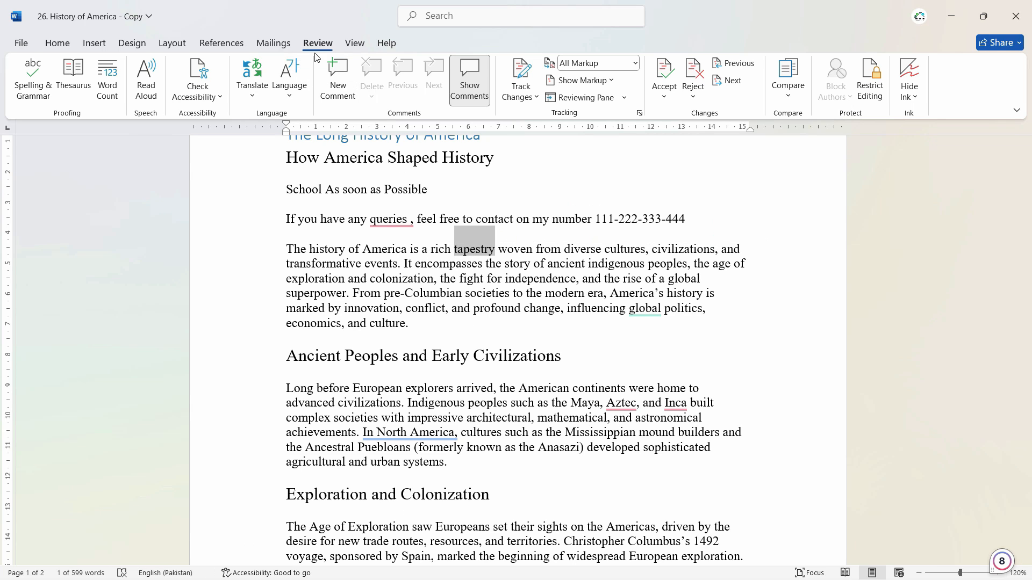
click(35, 95)
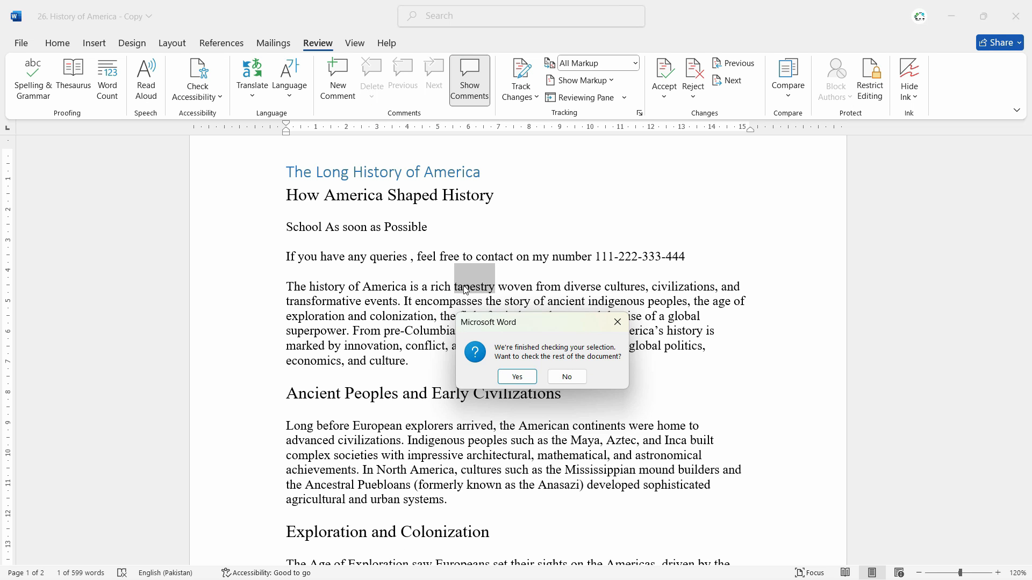
click(517, 377)
Examine the flagged word "fueled" under The Road to Independence and replace it with the suggestion "fuelled".
click(1009, 212)
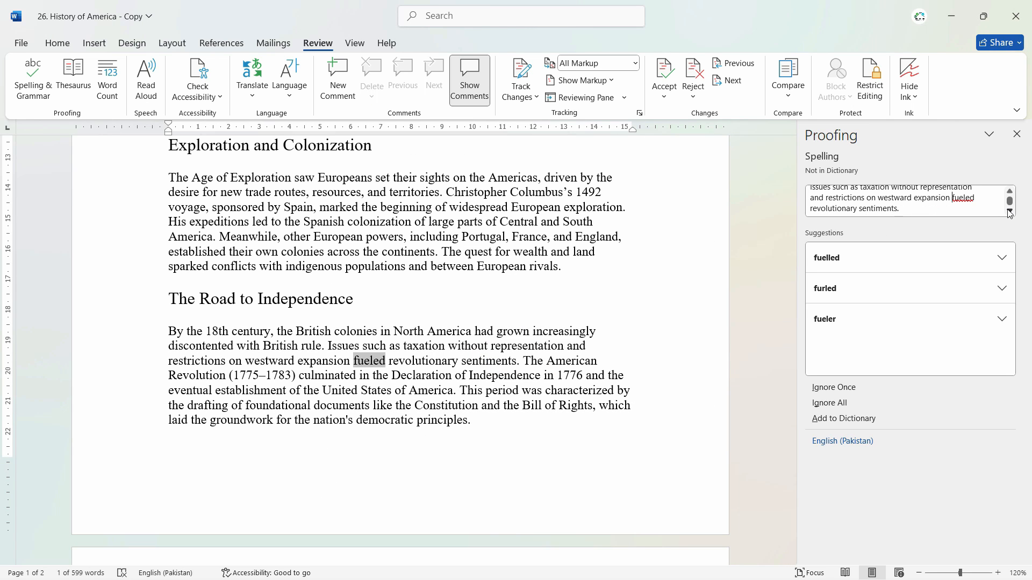
click(969, 201)
drag(976, 197, 953, 198)
click(967, 200)
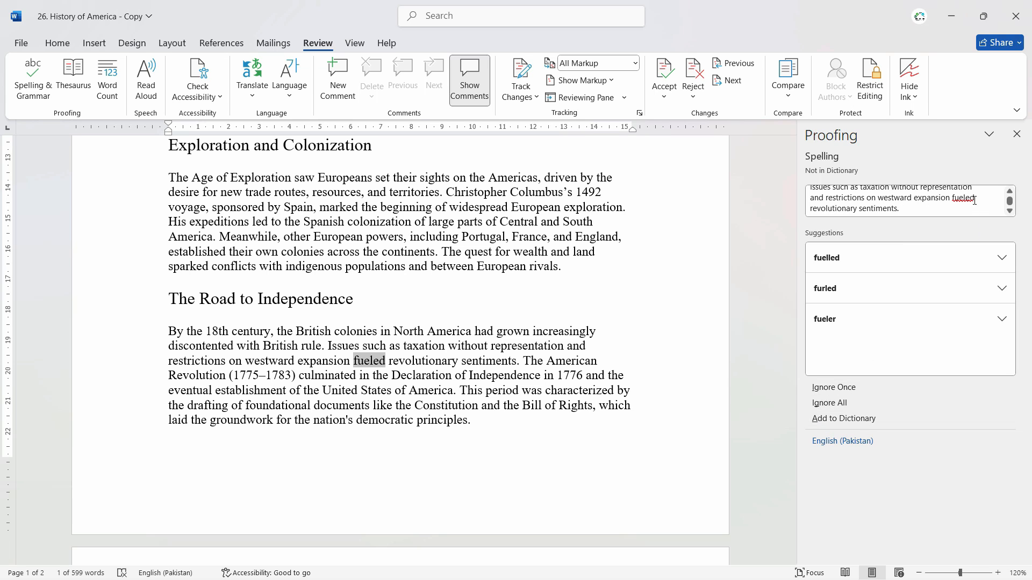
click(837, 263)
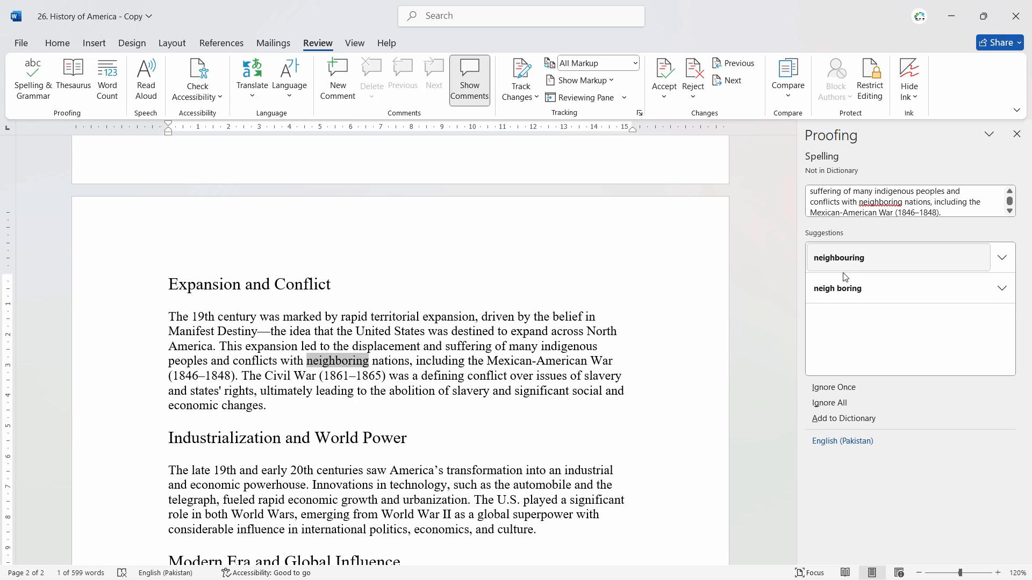
Replace "neighboring" with "neighbouring" and the remaining "fueled" with "fuelled", and finish the spelling check.
click(860, 258)
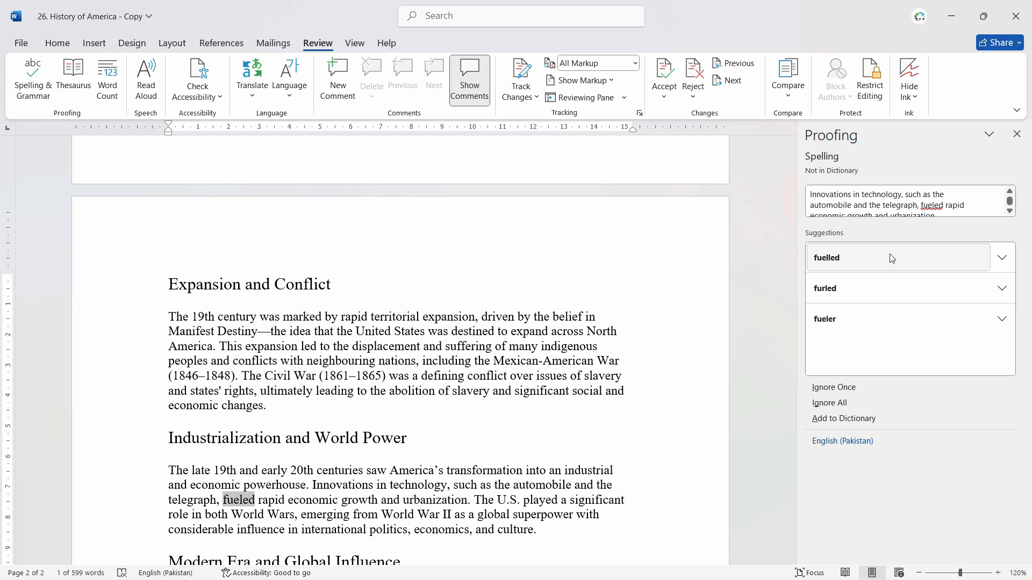
click(863, 259)
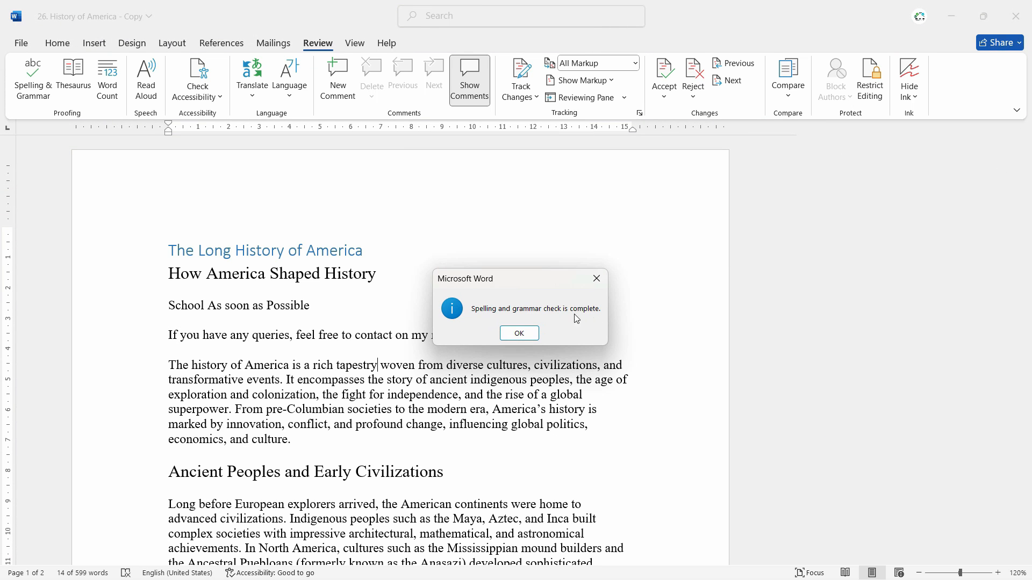
click(519, 334)
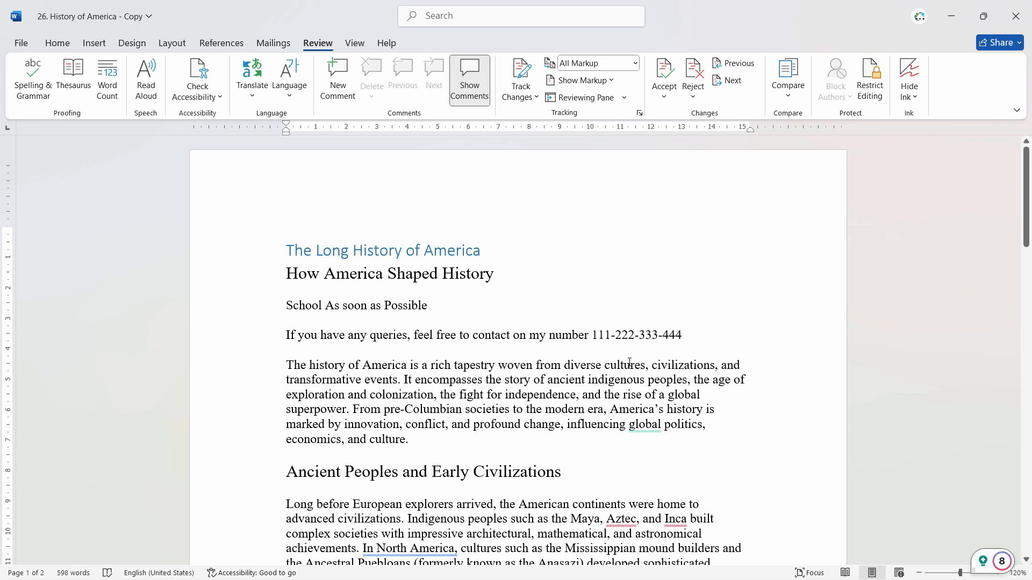
Have the first body paragraph read aloud starting from the word "The", and pause the reading partway.
scroll(629, 363, down, 2)
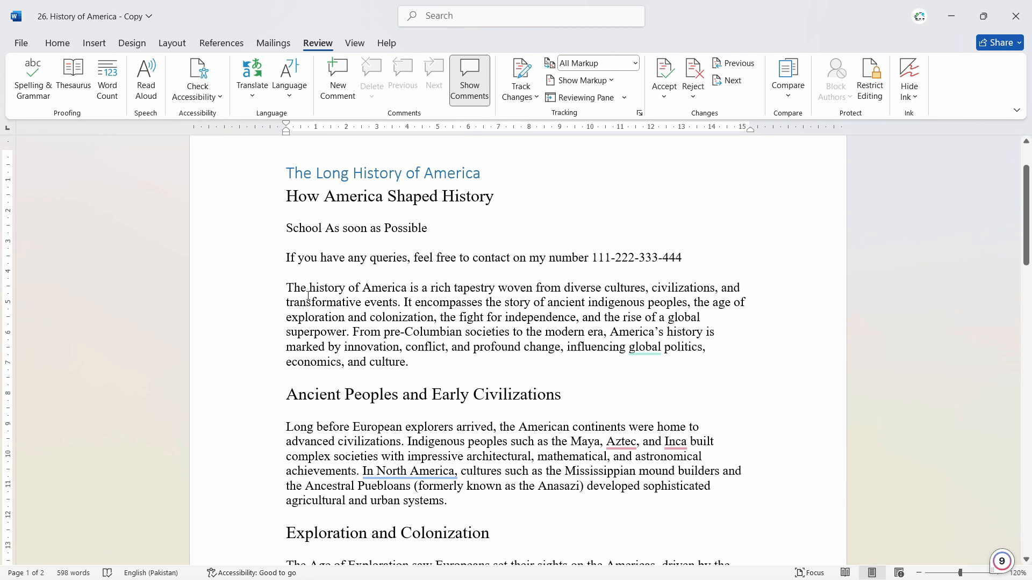
drag(307, 287, 285, 288)
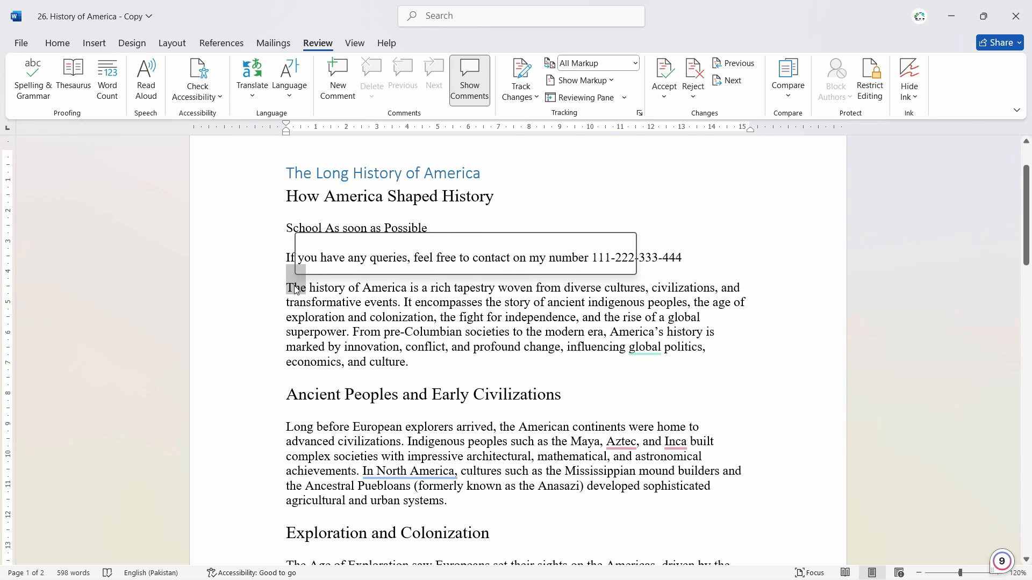
right_click(295, 289)
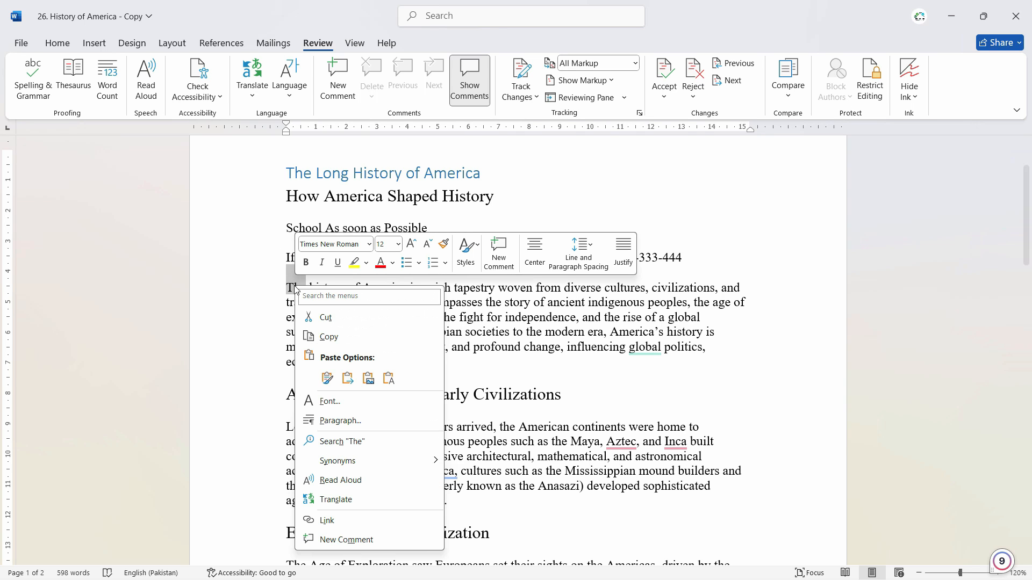
click(352, 484)
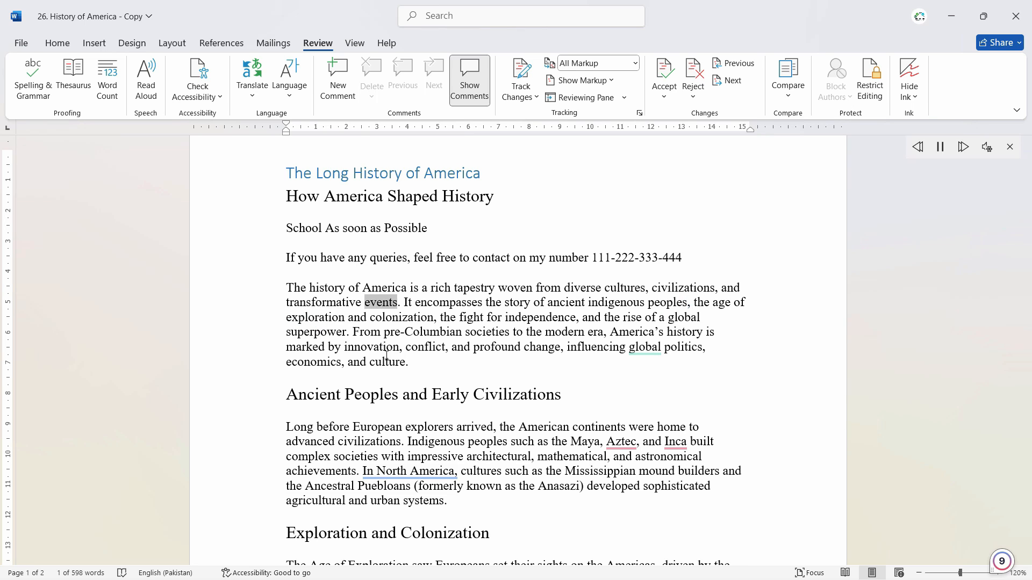
click(939, 146)
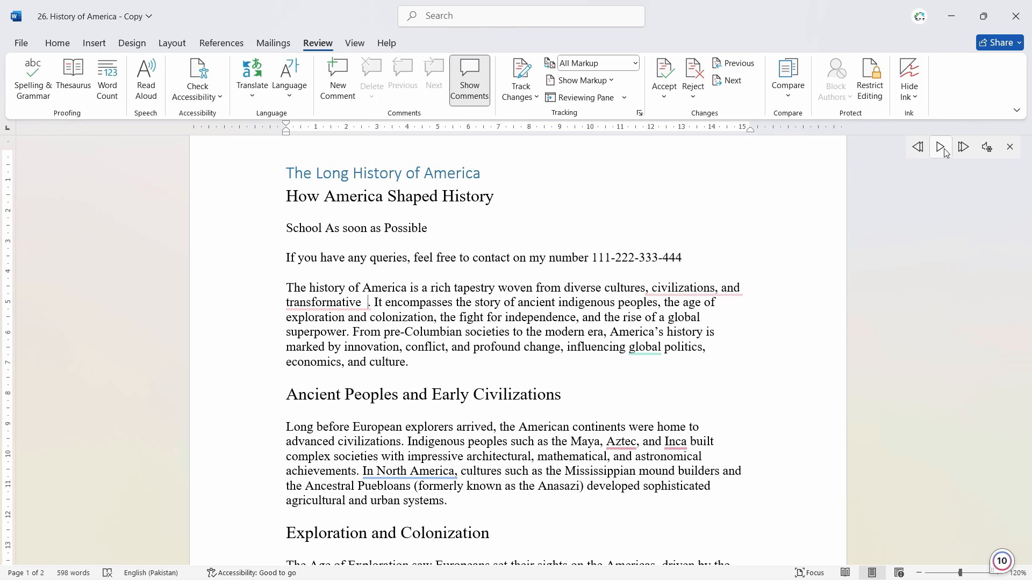
Increase the Read Aloud reading speed, keep the Microsoft David voice, and briefly play the first paragraph before pausing.
click(992, 152)
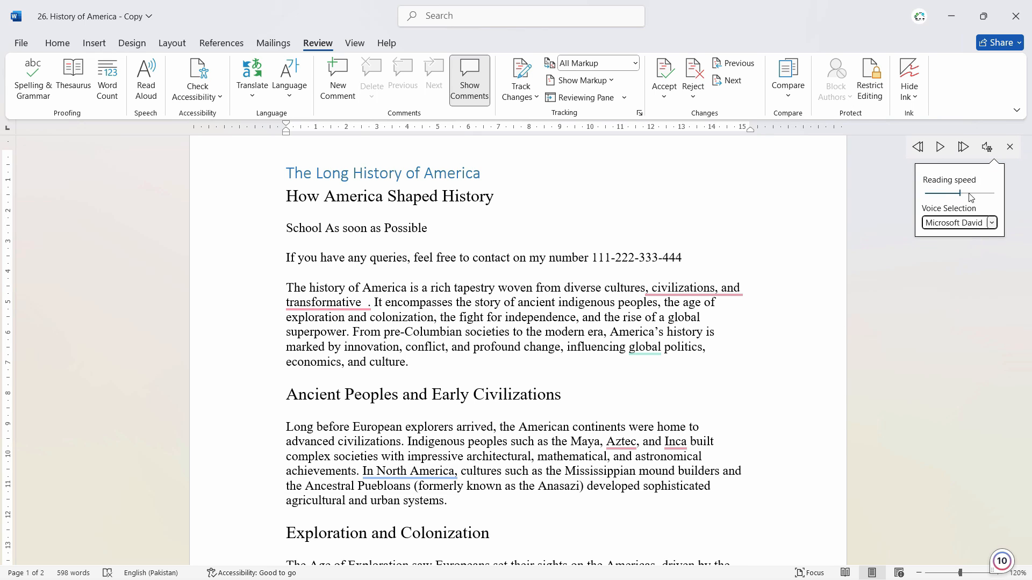
click(969, 226)
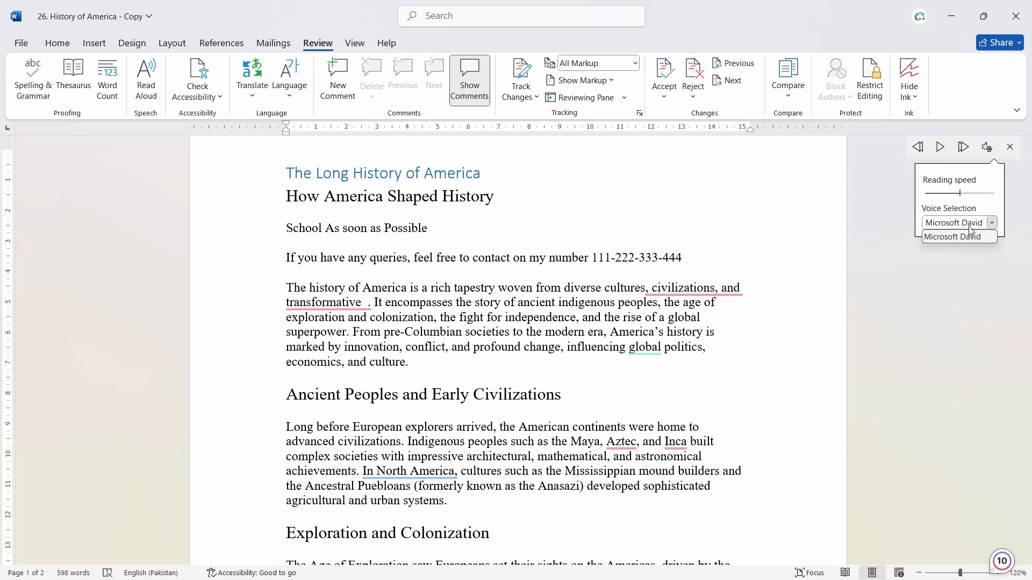
click(983, 192)
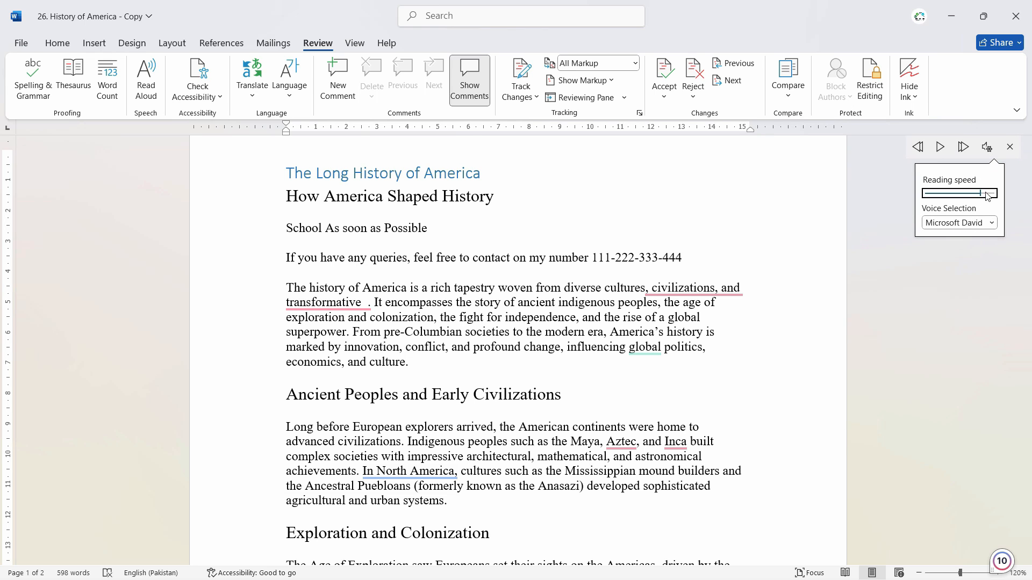
click(406, 290)
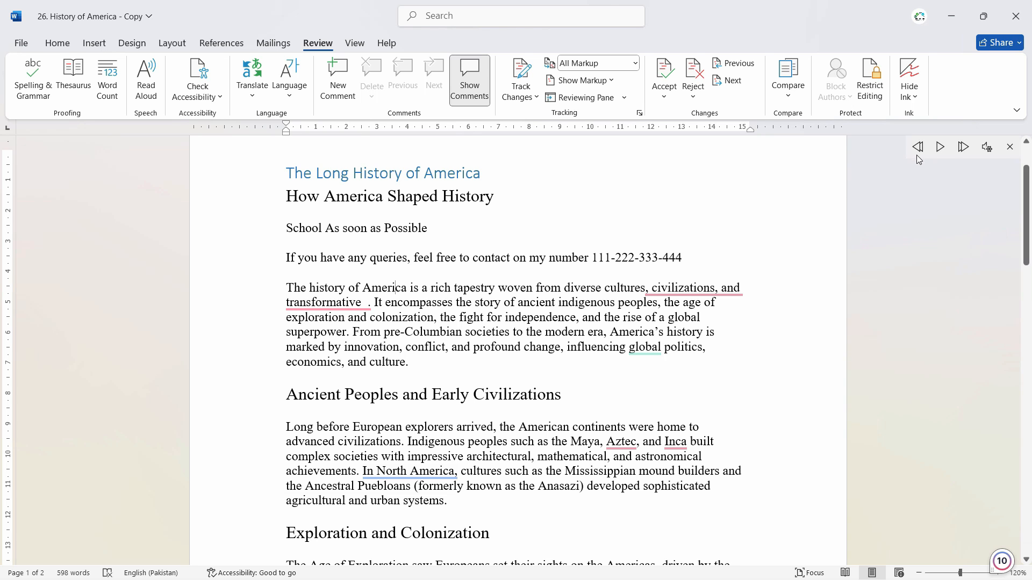
click(941, 146)
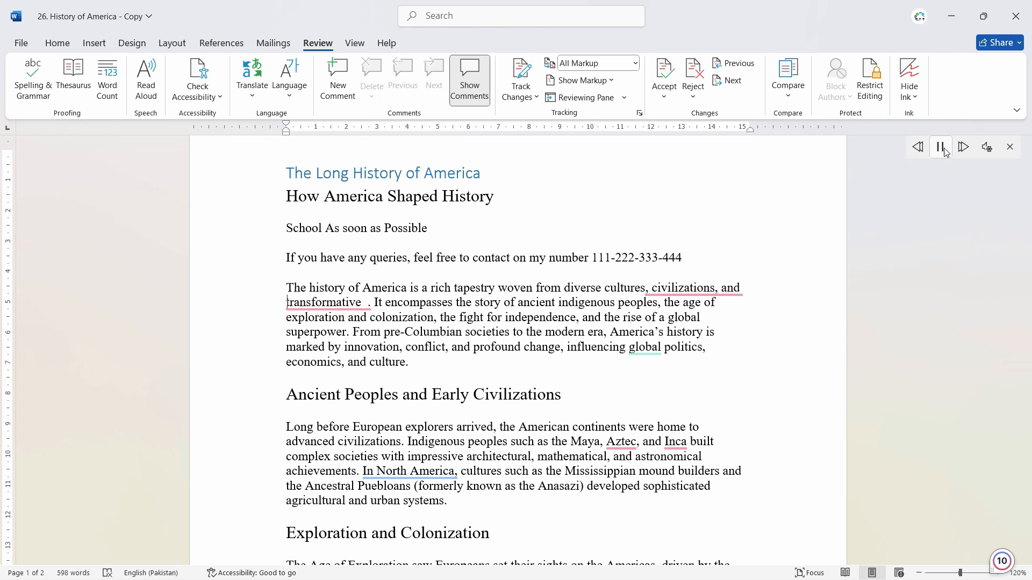
click(946, 148)
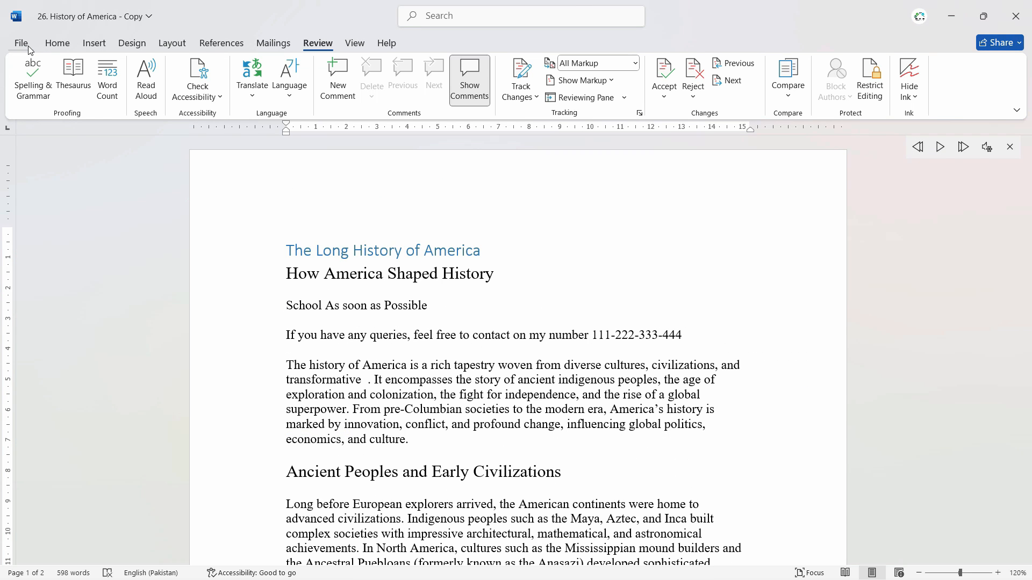
Turn off hiding grammar errors for this document in the proofing options.
click(29, 47)
click(38, 557)
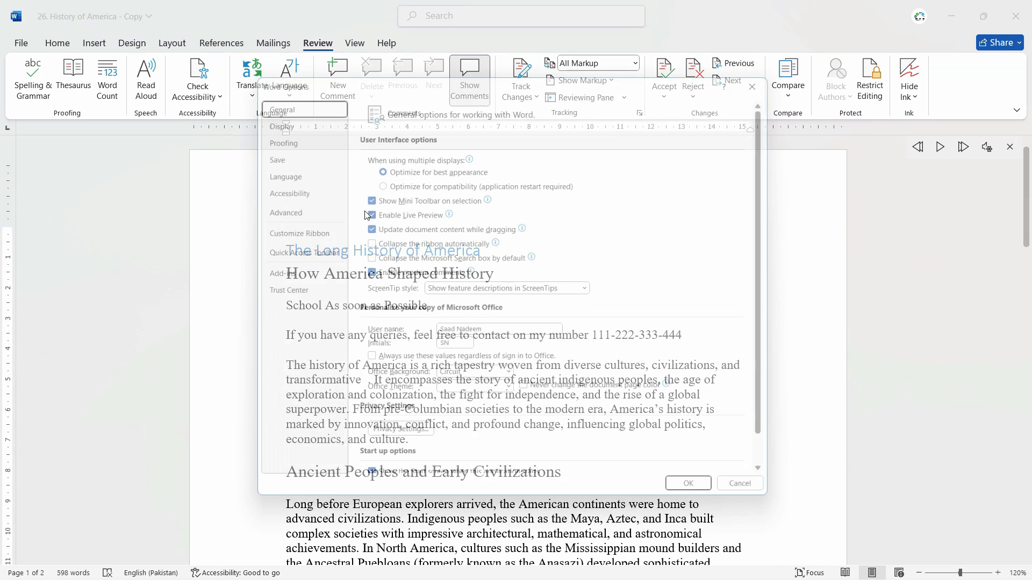
click(267, 132)
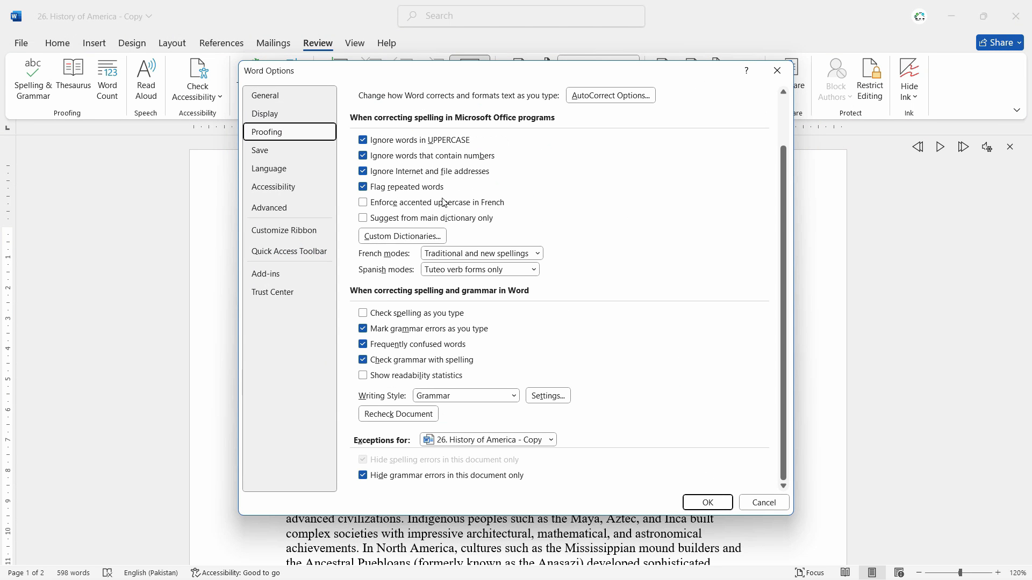
click(364, 477)
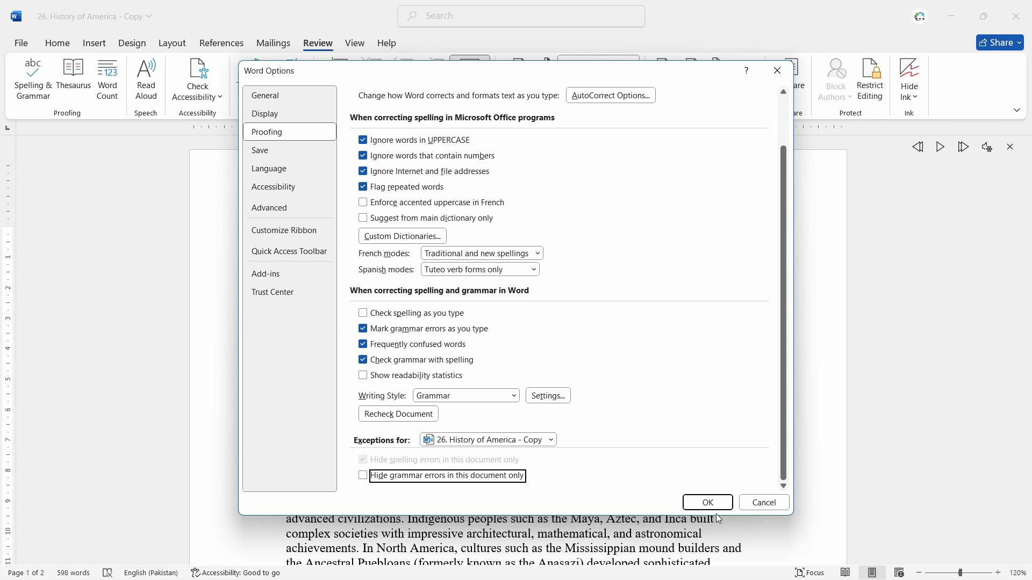
click(709, 503)
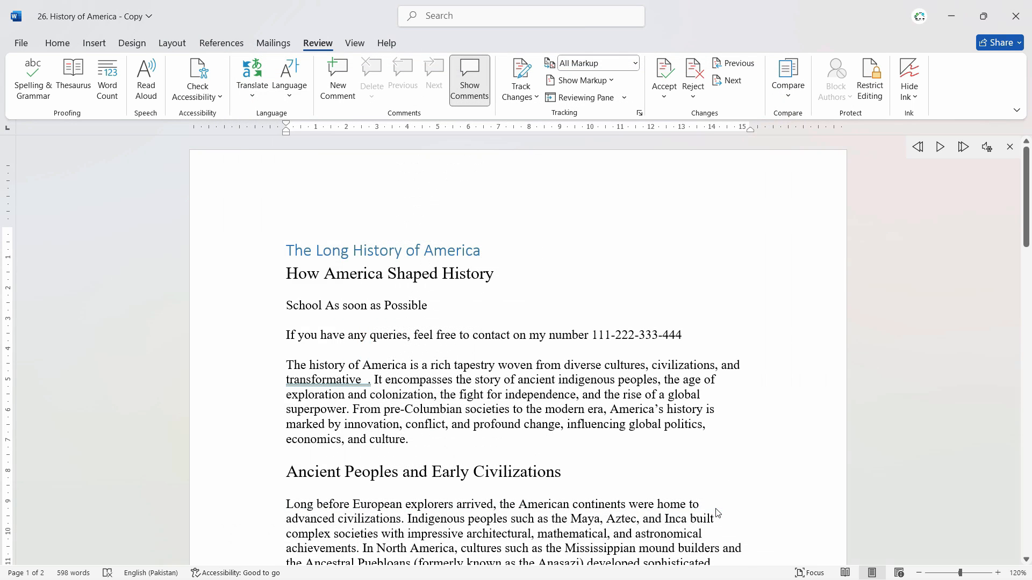
Misspell "American" as "Americaans" under Ancient Peoples and Early Civilizations, and enable checking spelling as you type.
scroll(717, 513, down, 5)
drag(580, 271, 529, 273)
click(532, 287)
click(364, 372)
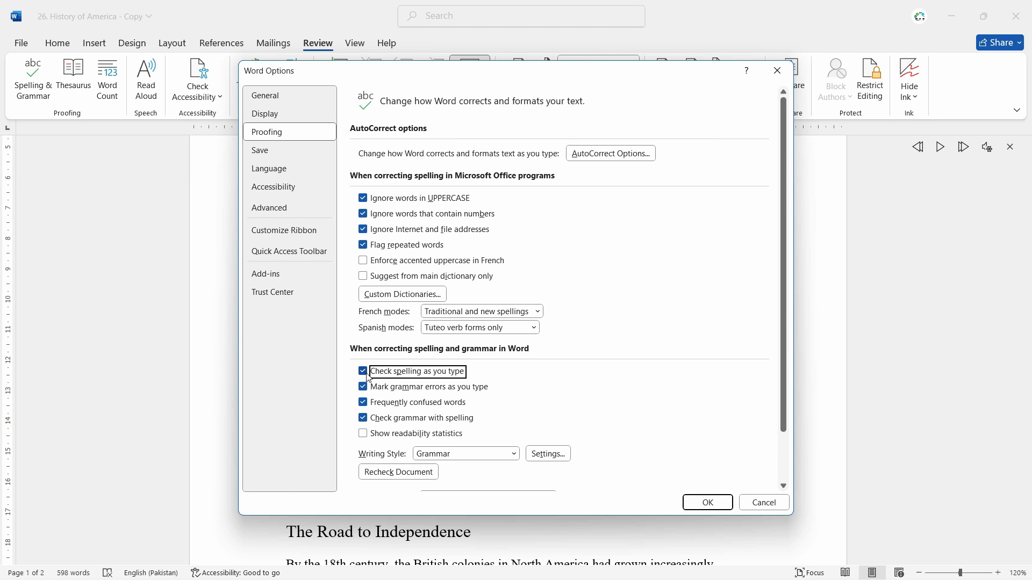
click(708, 502)
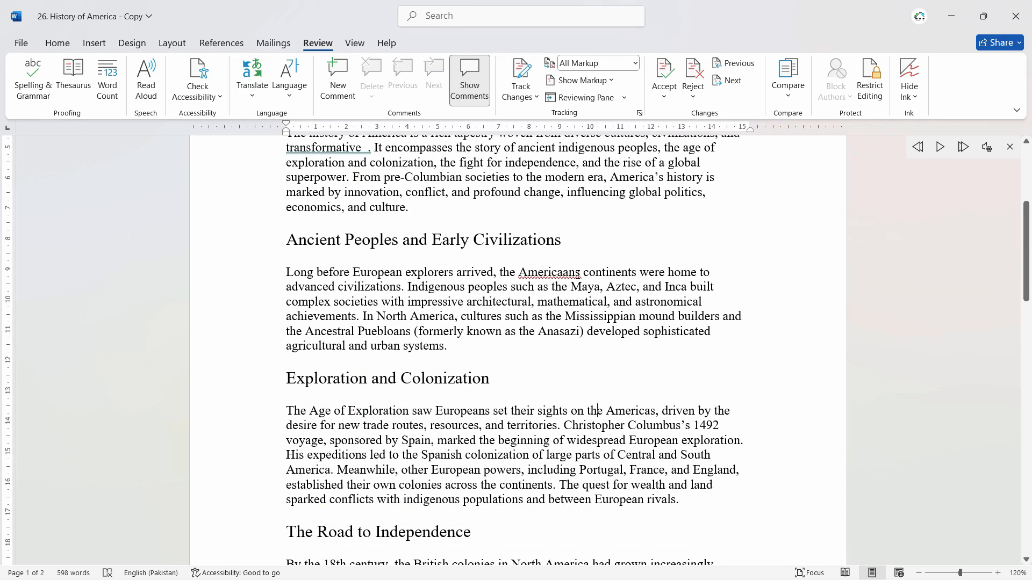
Remove the extra spaces before the full stop after "transformative" in the first body paragraph.
ctrl+scroll(575, 273, up, 4)
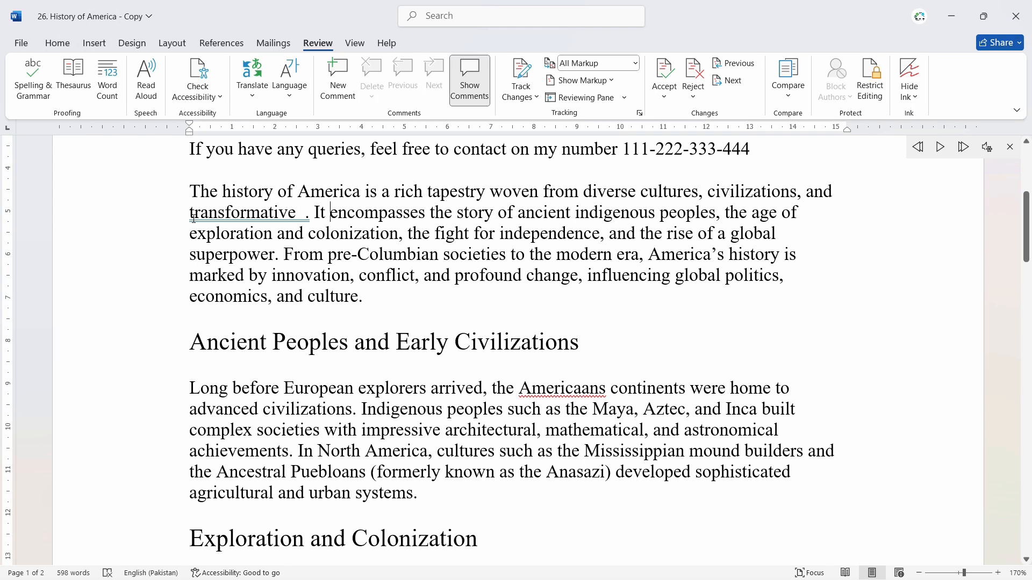
click(306, 216)
key(BackSpace)
key(BackSpace)
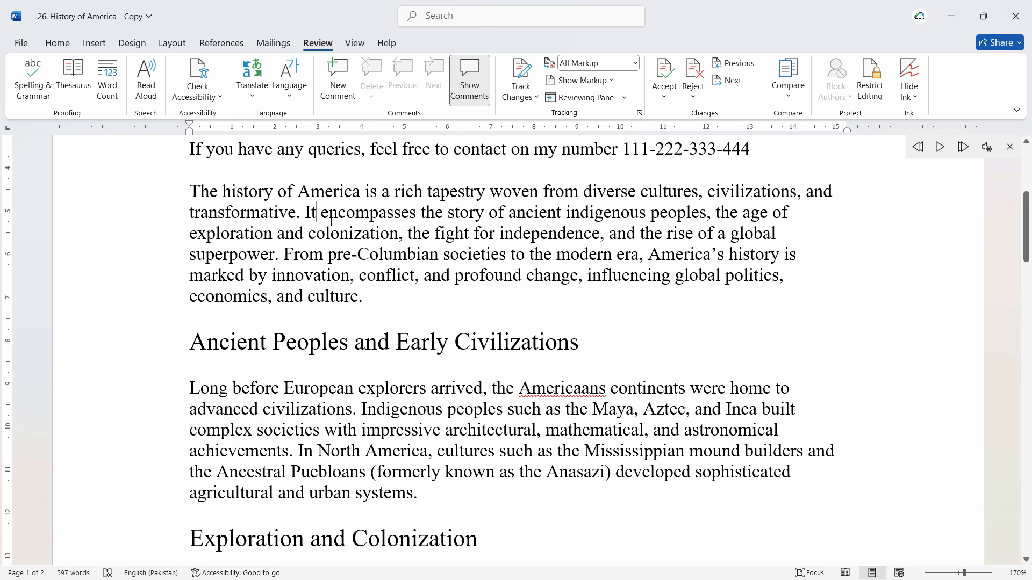
Insert "was" after "It" in the first body paragraph and accept the grammar suggestion "encompassing" for "encompasses".
text(was)
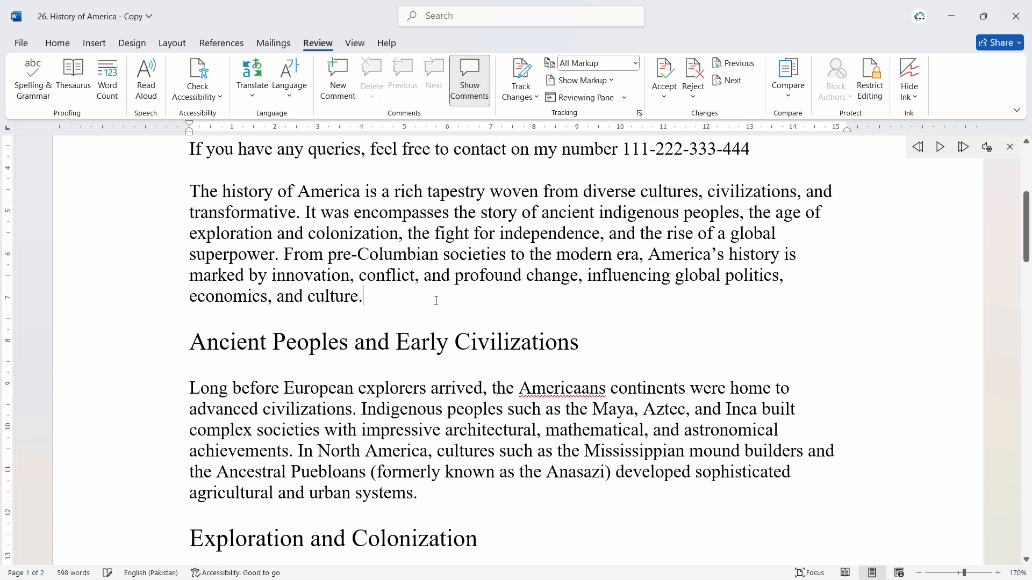
right_click(388, 218)
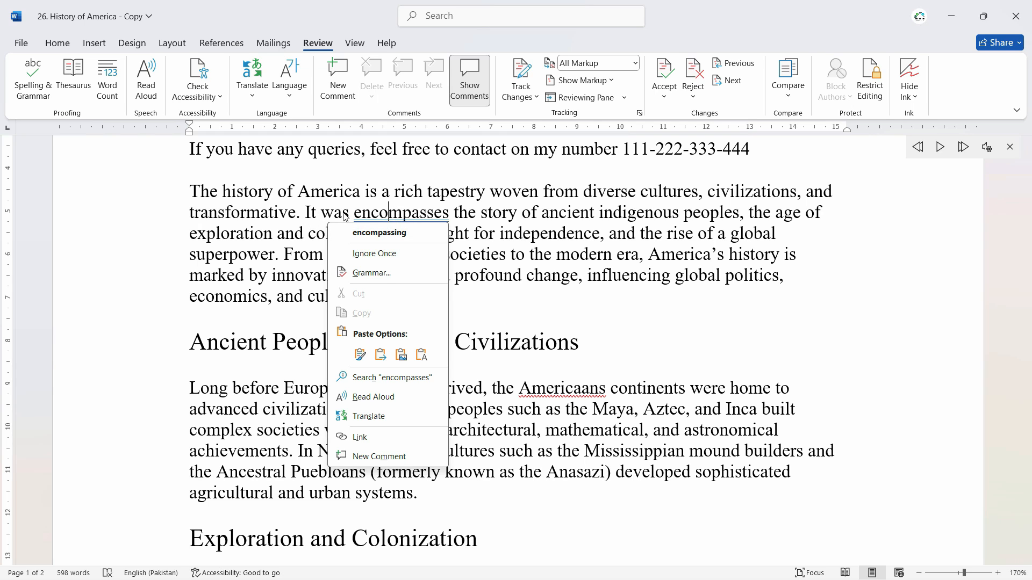
click(398, 233)
Replace "rich" before "tapestry" in the first body paragraph with the synonym "ironic".
scroll(383, 249, down, 10)
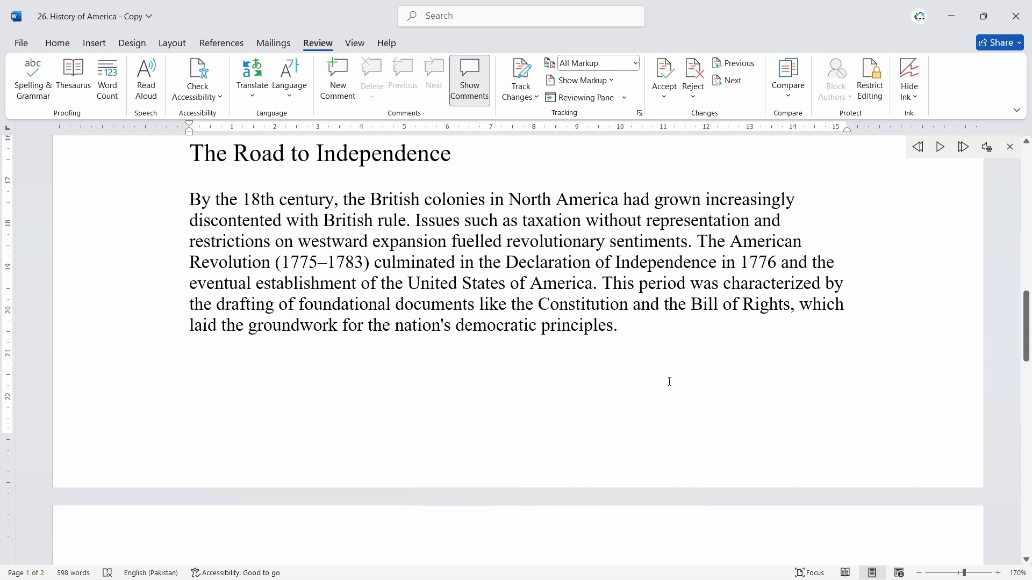
scroll(668, 380, up, 10)
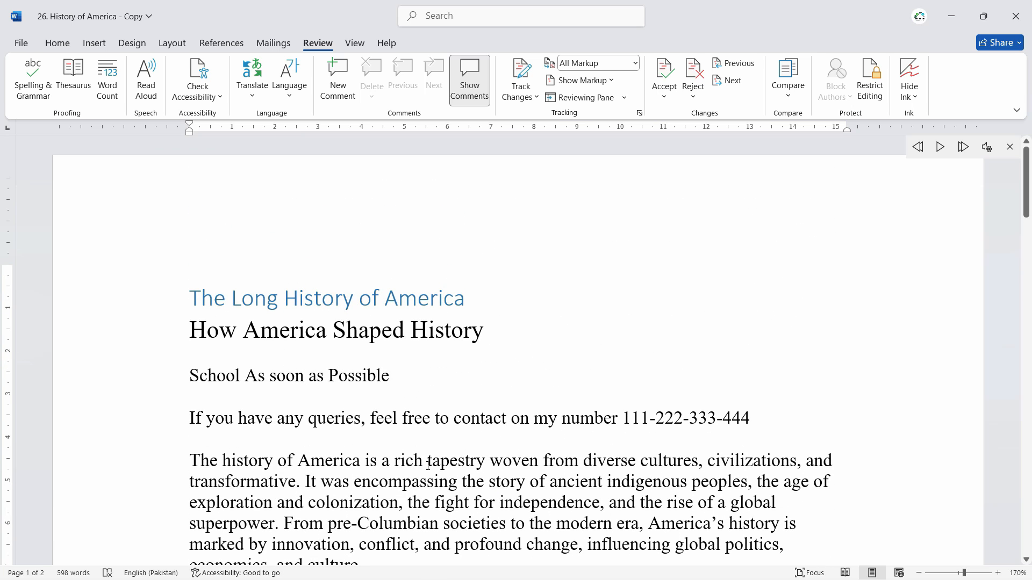
scroll(422, 463, down, 3)
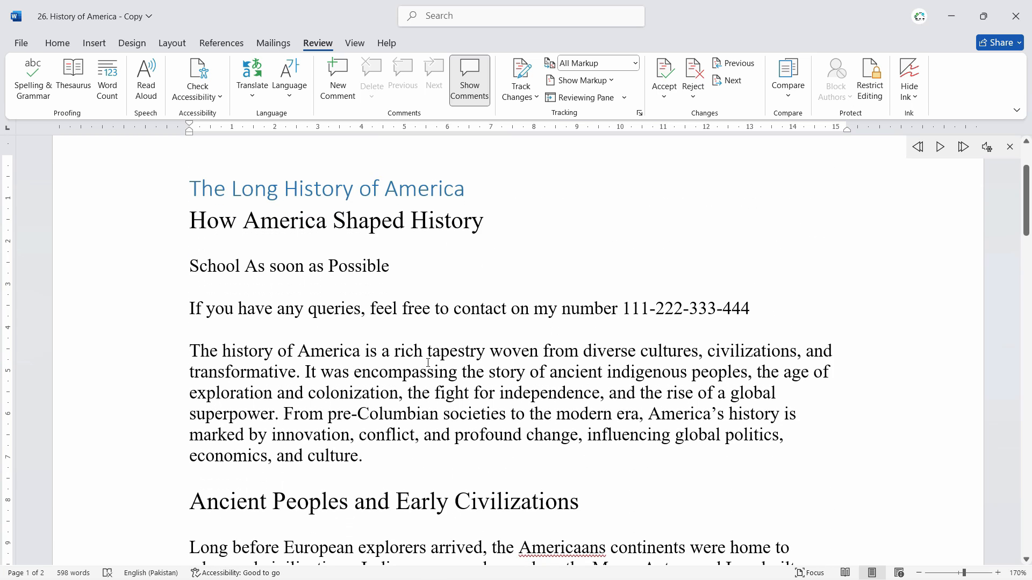
double_click(420, 352)
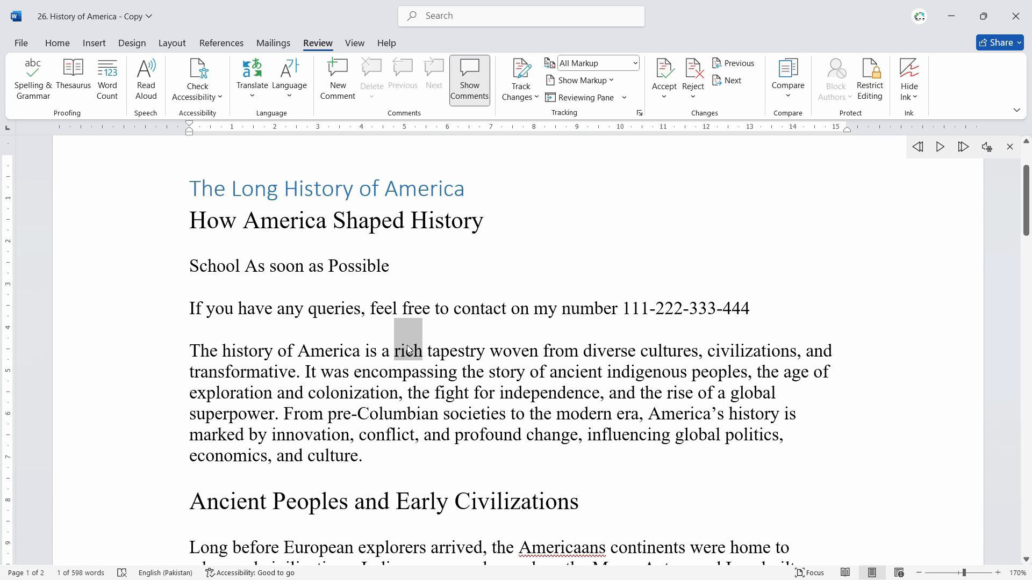
right_click(408, 350)
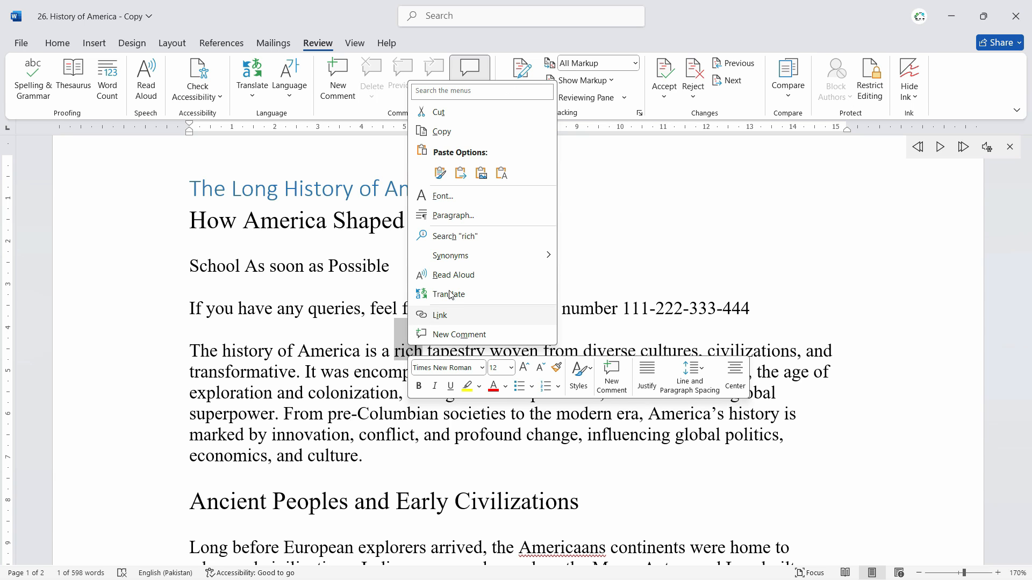
mouse_move(499, 257)
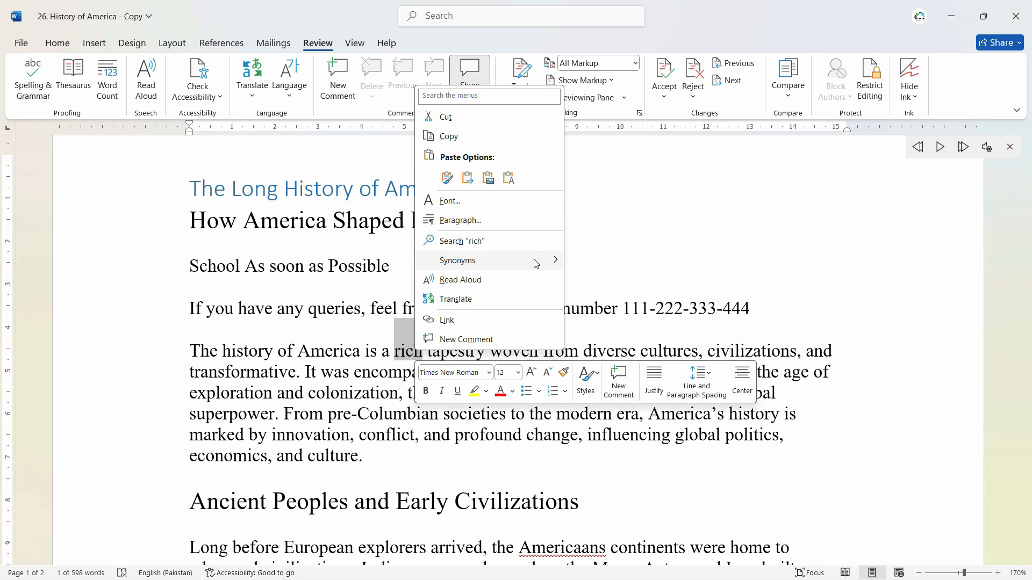
mouse_move(535, 260)
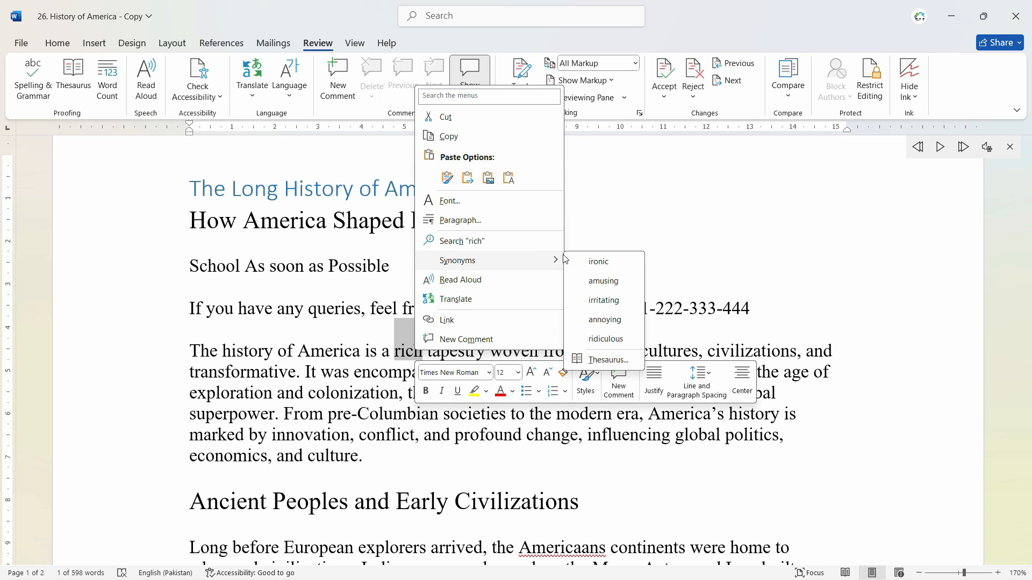
click(598, 262)
Replace "history" in the first body paragraph's opening sentence with the synonym "times gone by".
double_click(247, 352)
click(269, 352)
double_click(236, 355)
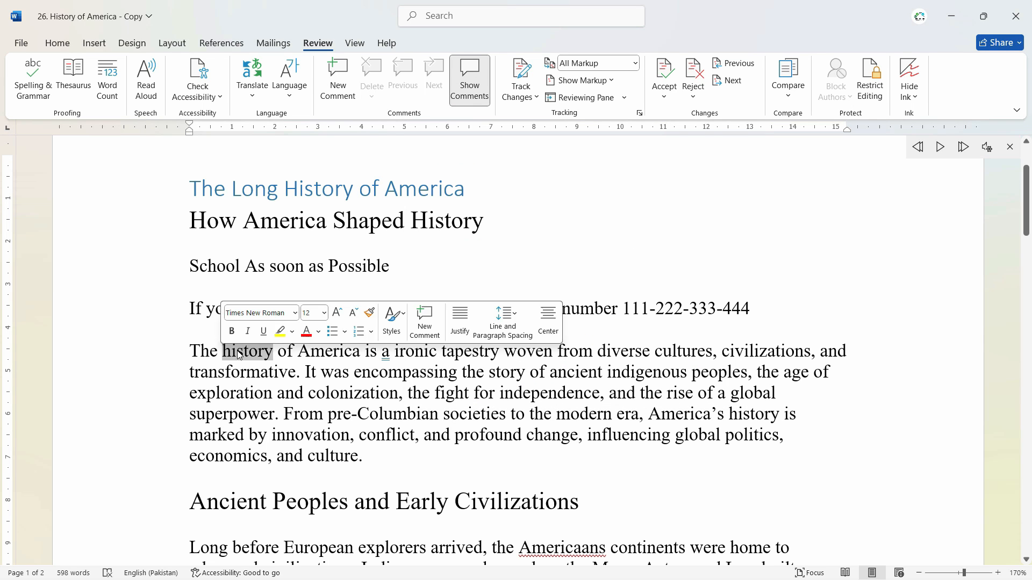
right_click(237, 355)
mouse_move(340, 268)
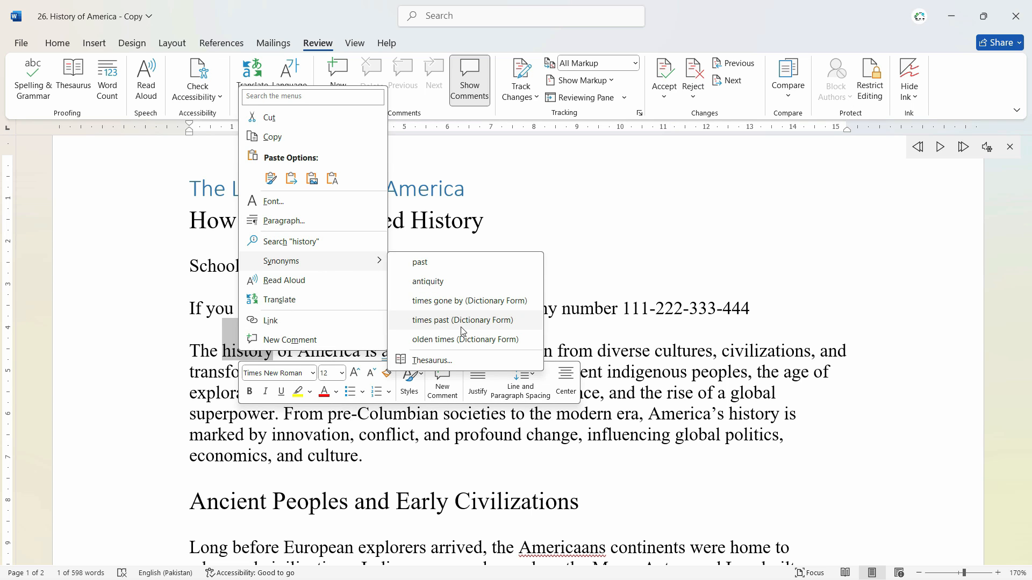
click(406, 370)
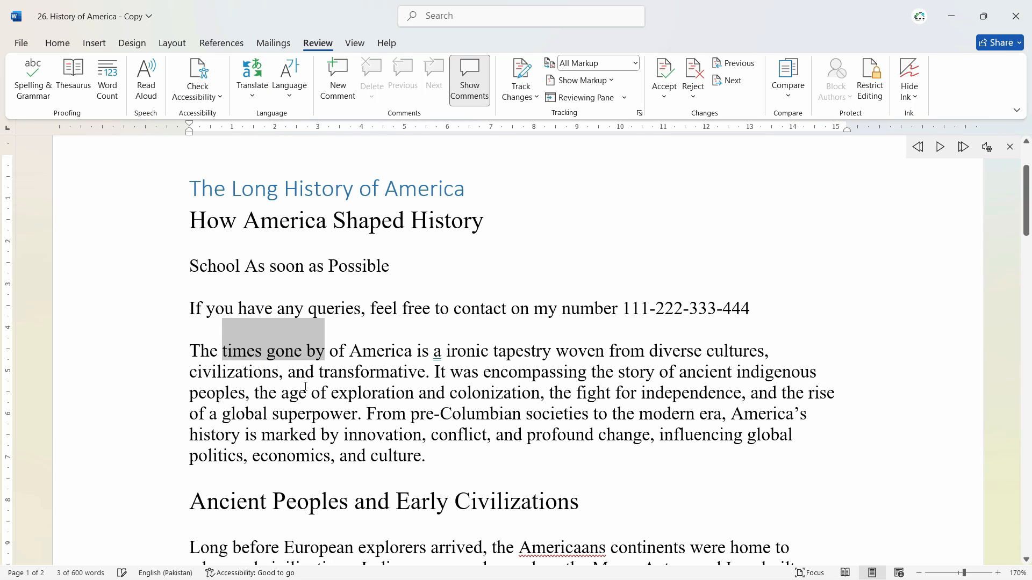
Look up the word "contact" from the queries line in the Thesaurus and browse its synonyms.
click(476, 352)
double_click(434, 310)
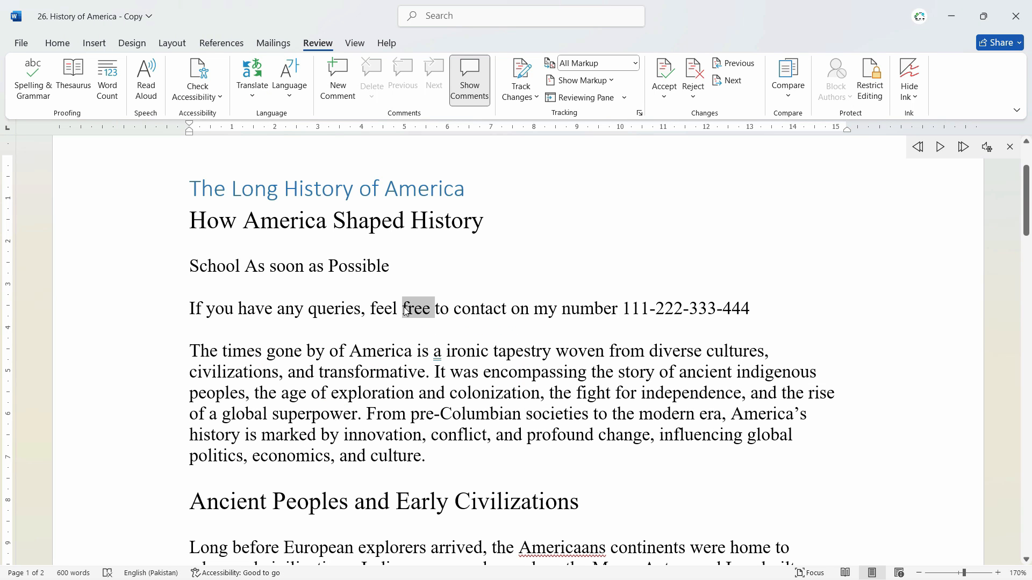
double_click(480, 308)
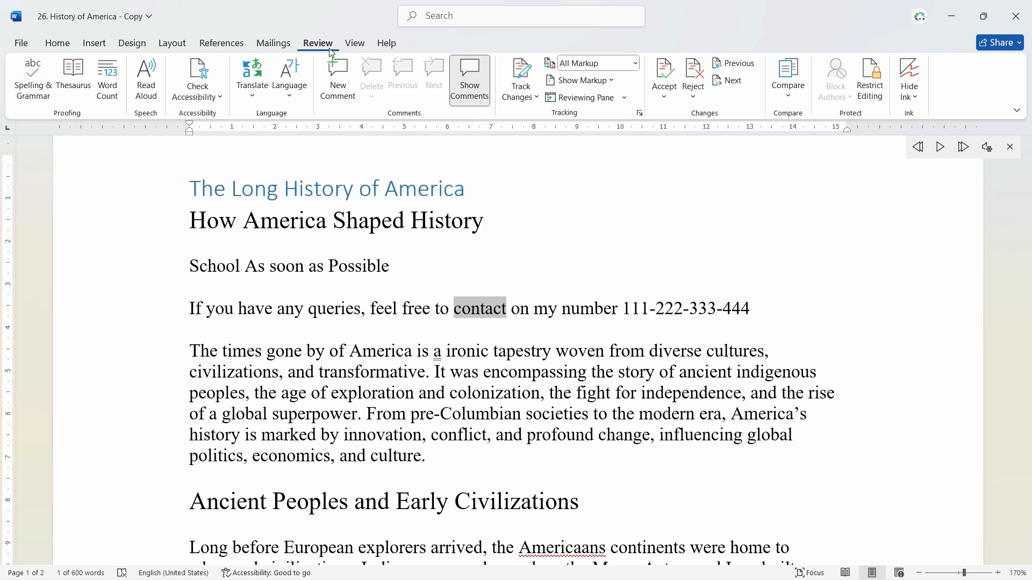
click(74, 83)
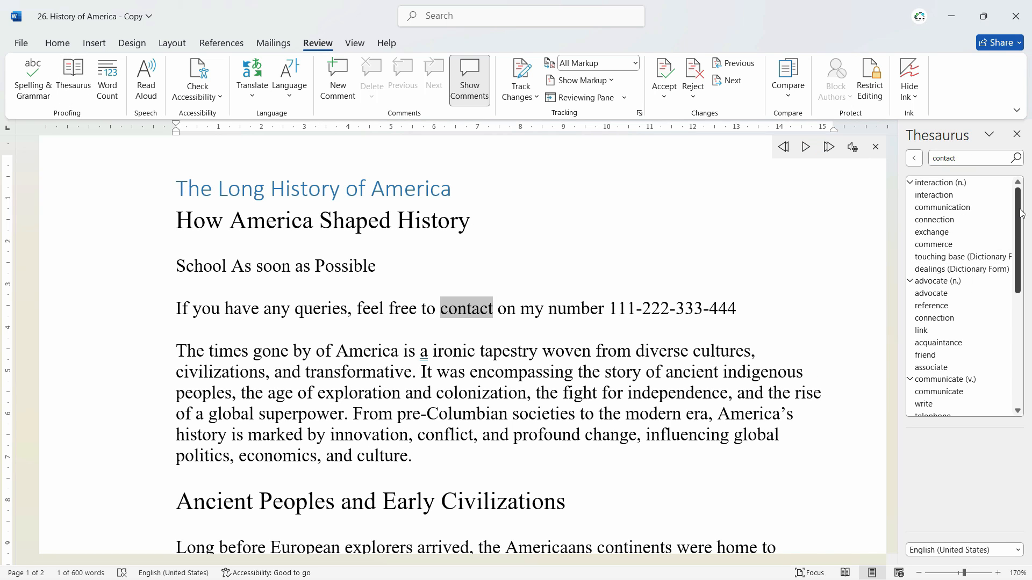
scroll(1013, 241, down, 5)
scroll(1018, 245, up, 5)
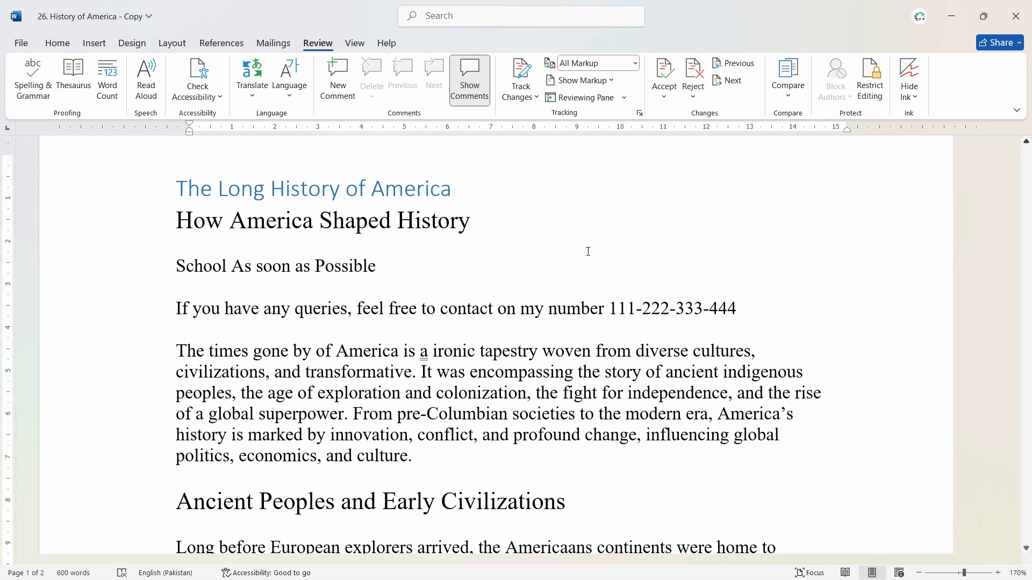
Open the print settings and preview for the History of America document.
scroll(663, 373, down, 10)
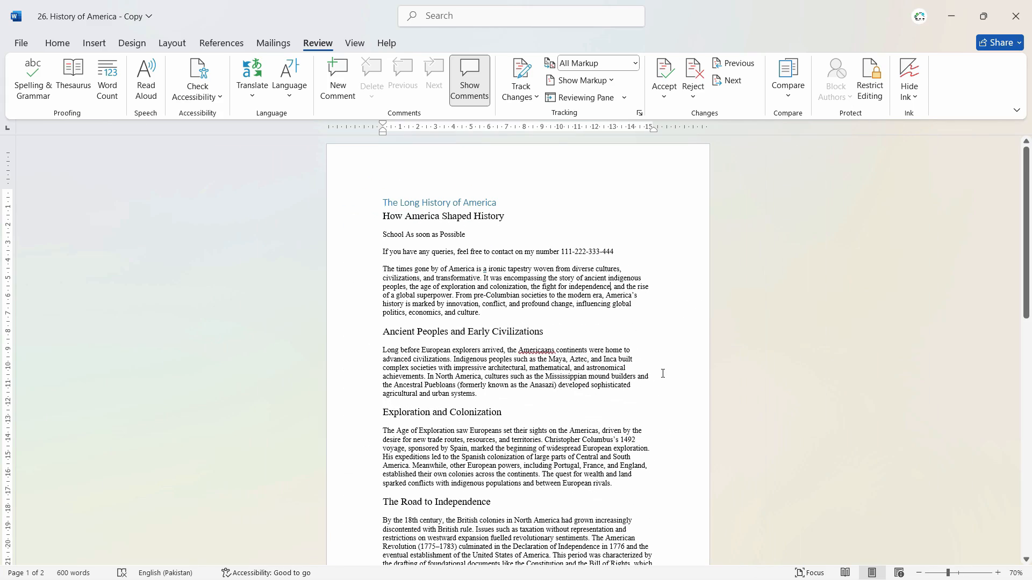
scroll(652, 365, up, 3)
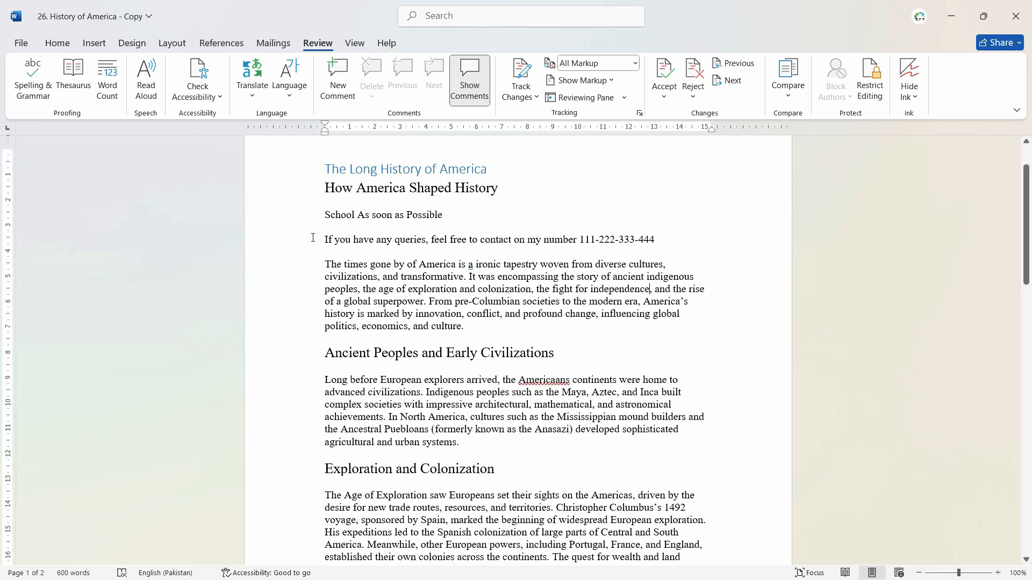
click(21, 43)
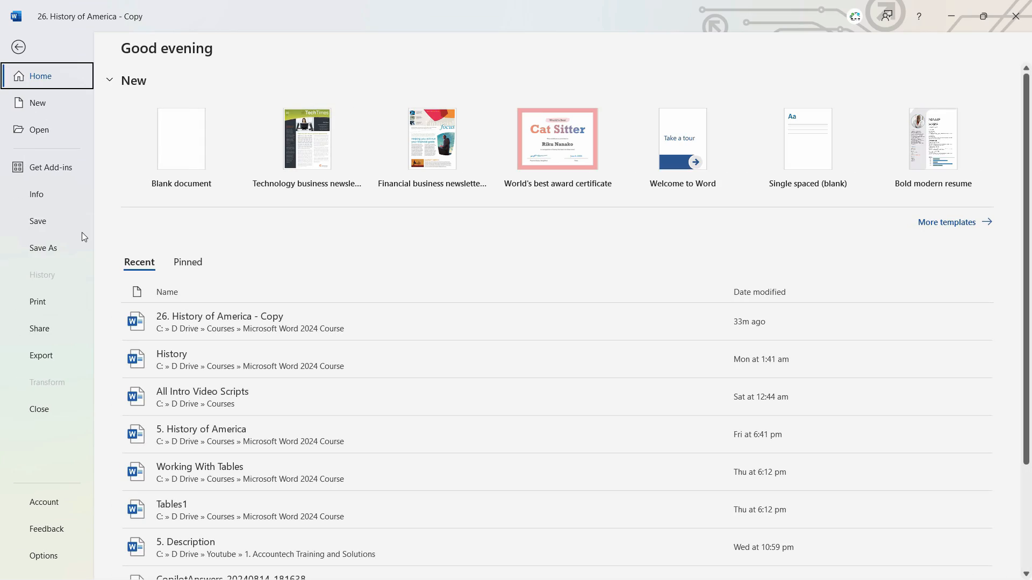
click(36, 306)
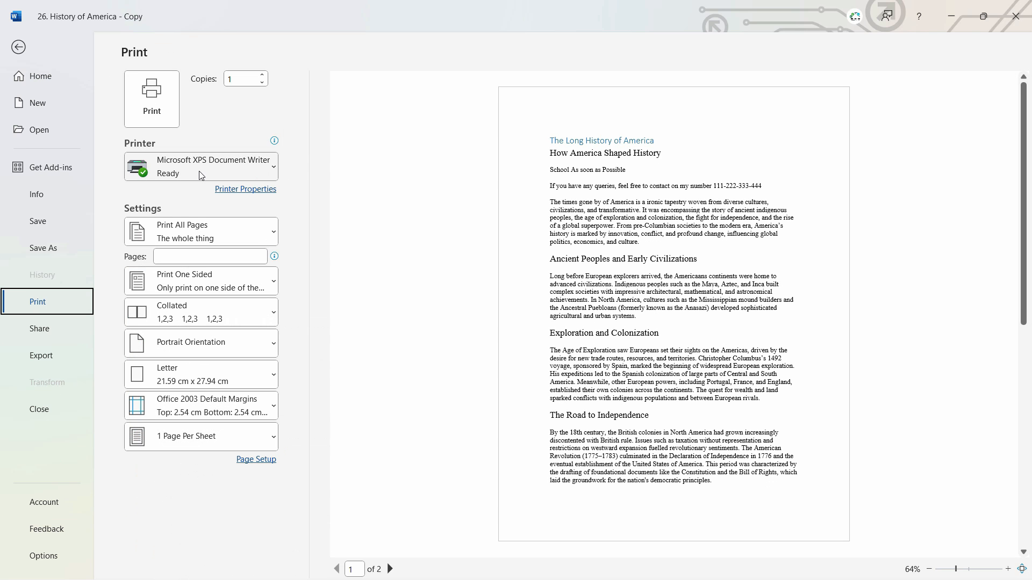
Try a custom print range of pages 1,3, clear it and return to printing all pages.
click(231, 226)
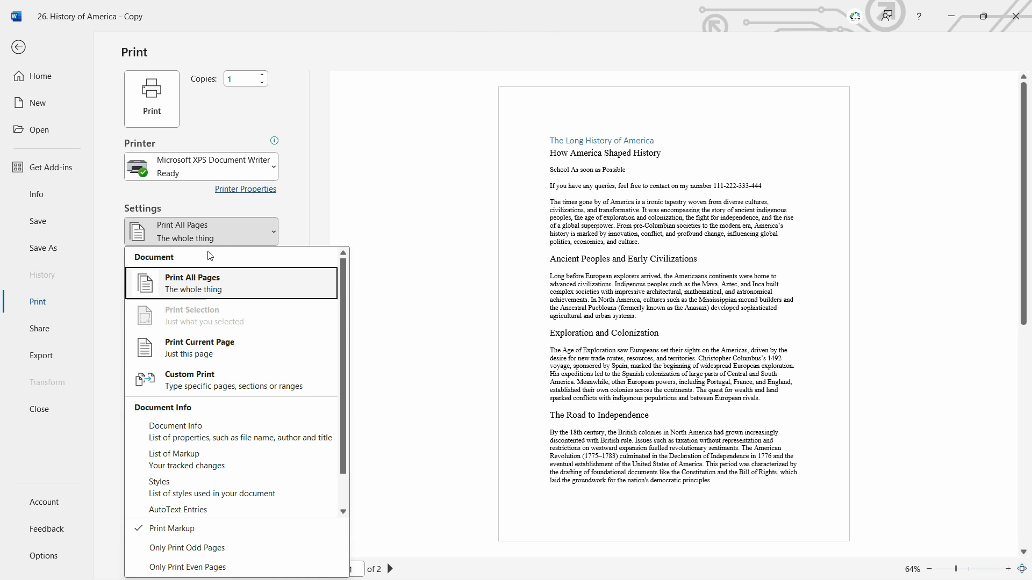
click(197, 383)
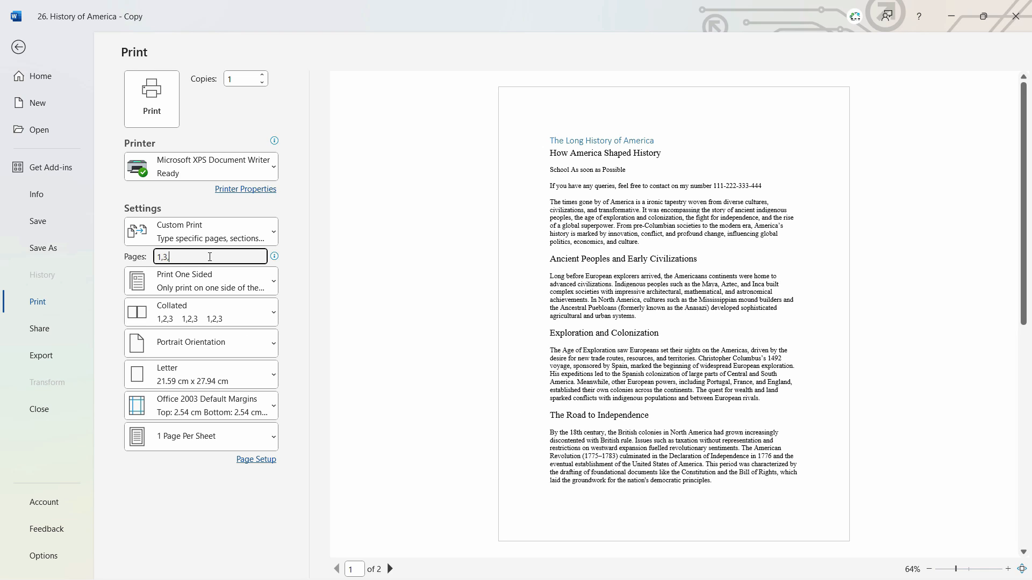
drag(175, 257, 105, 244)
click(186, 234)
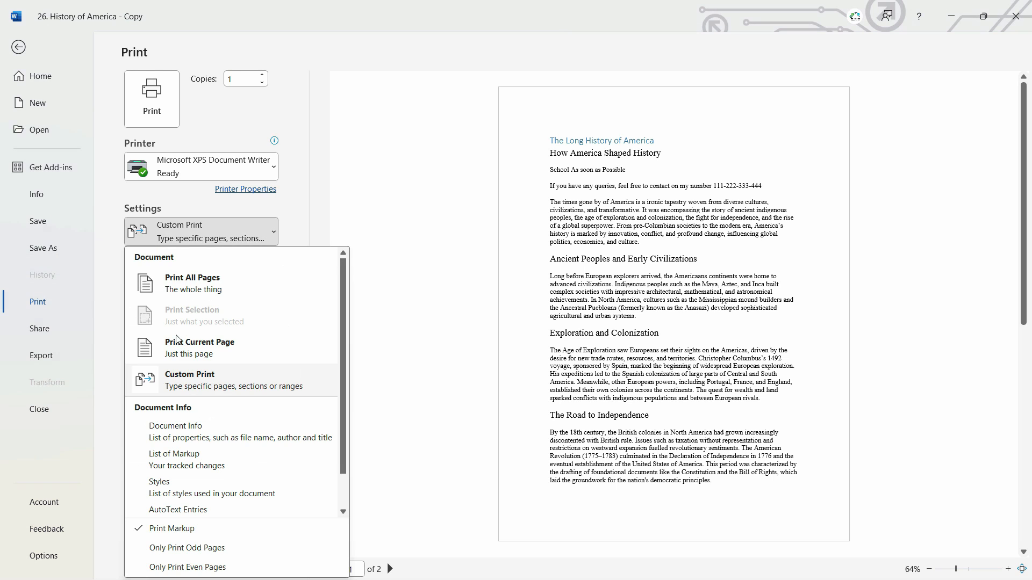
click(237, 284)
Check the one-sided and both-sides printing choices, keeping one-sided printing.
click(251, 289)
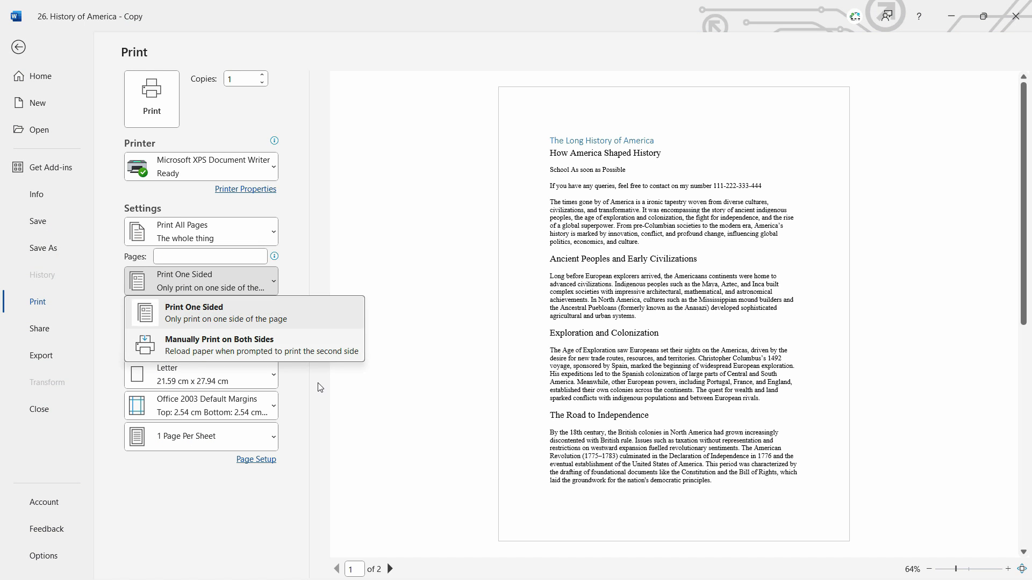
click(349, 380)
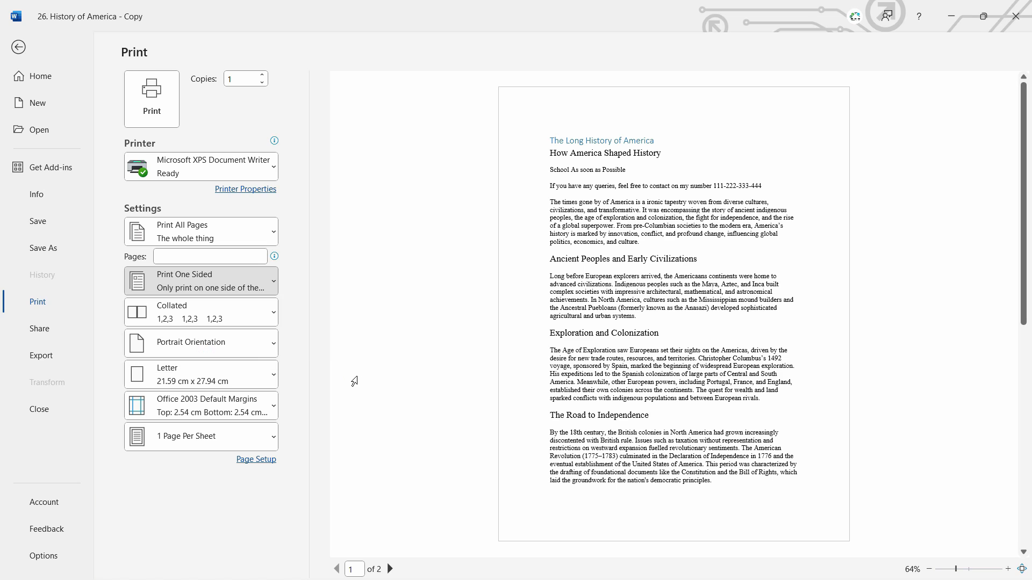
Preview the document in landscape orientation and return it to portrait.
click(210, 350)
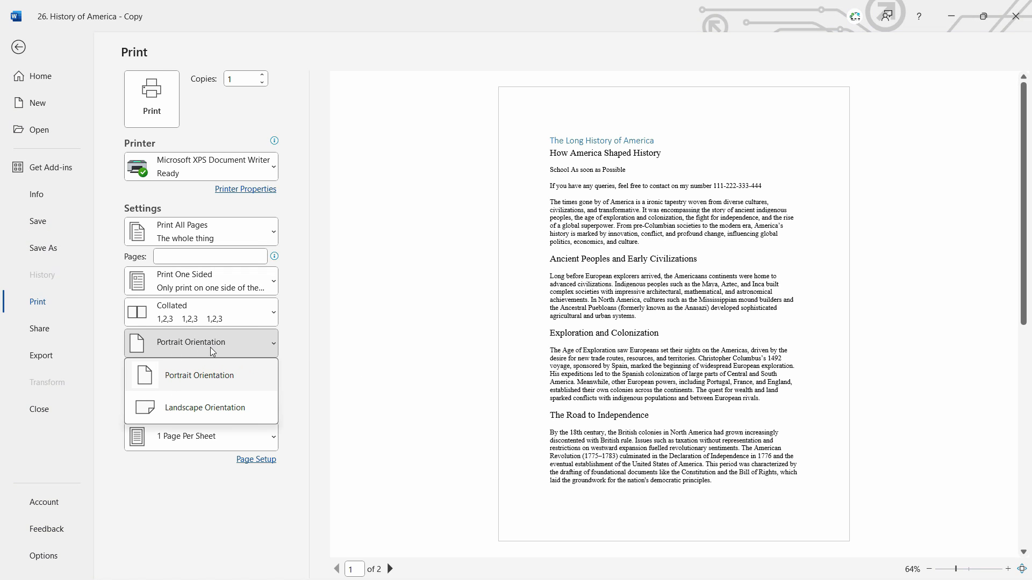
click(209, 412)
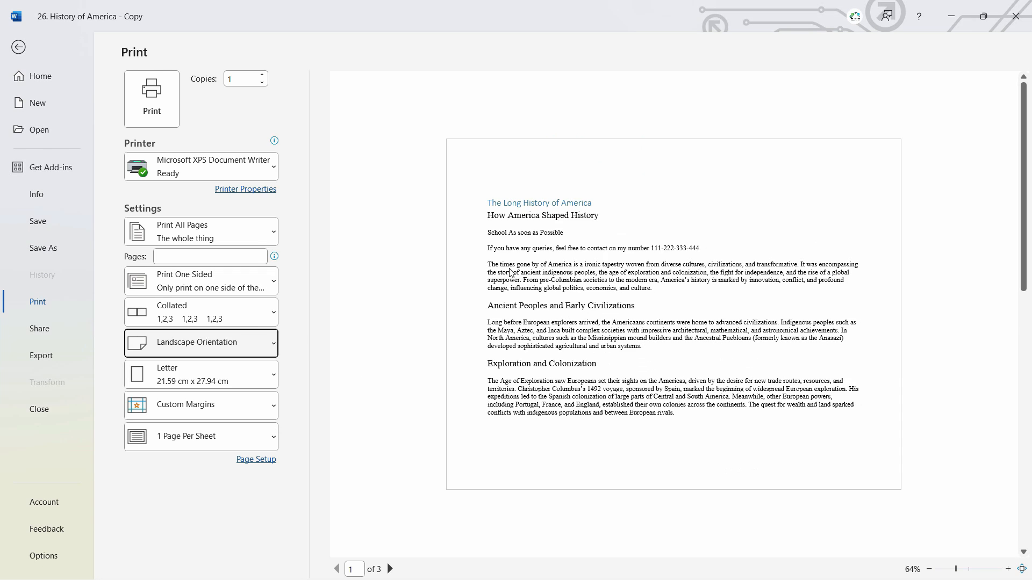
click(251, 348)
click(217, 377)
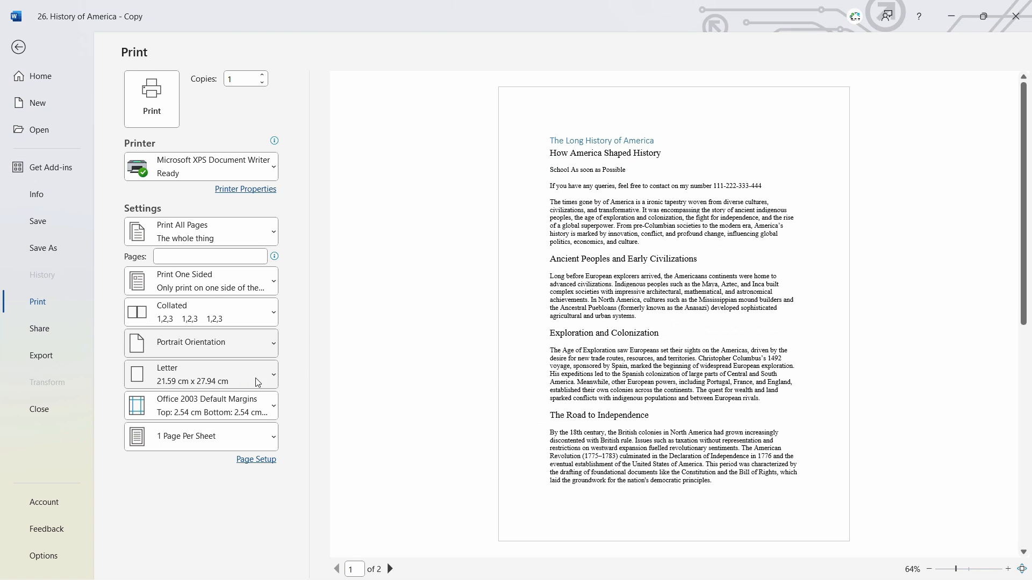
Look through the available paper sizes and keep Letter.
click(253, 375)
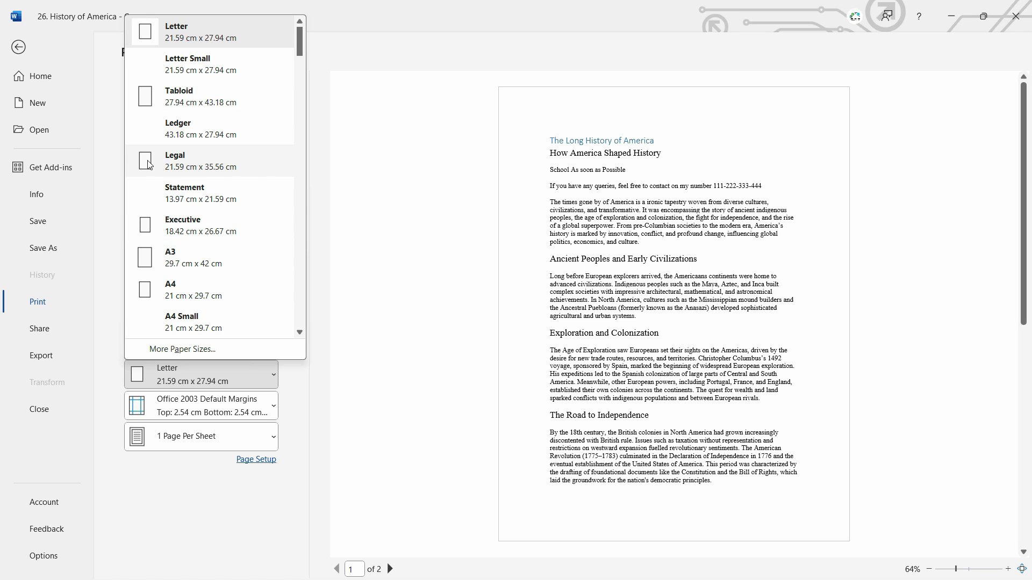
scroll(215, 306, down, 3)
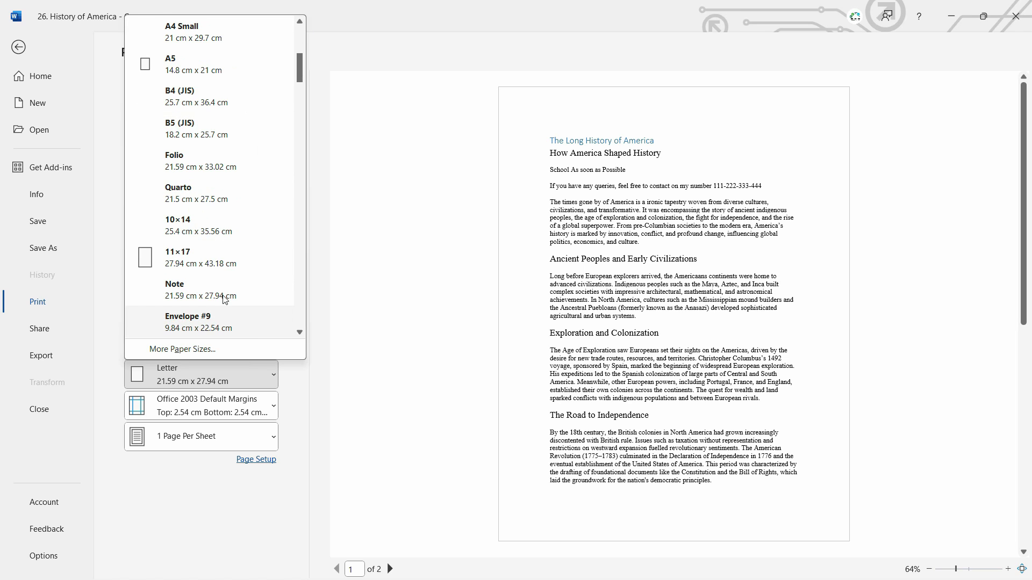
click(350, 328)
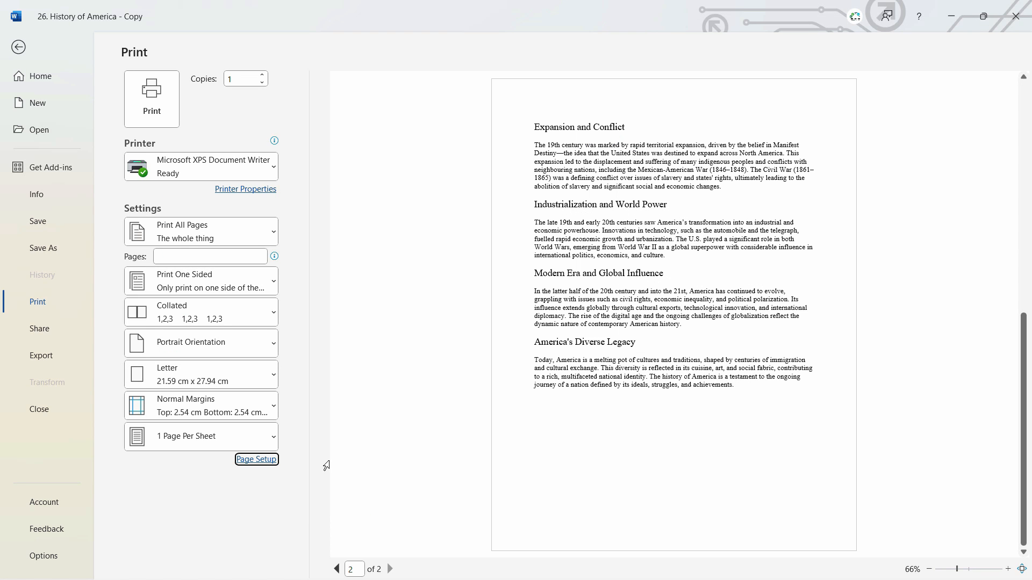
In Page Setup, set the top, bottom and left margins to 2.3 cm and the right margin to 2.2 cm.
click(256, 465)
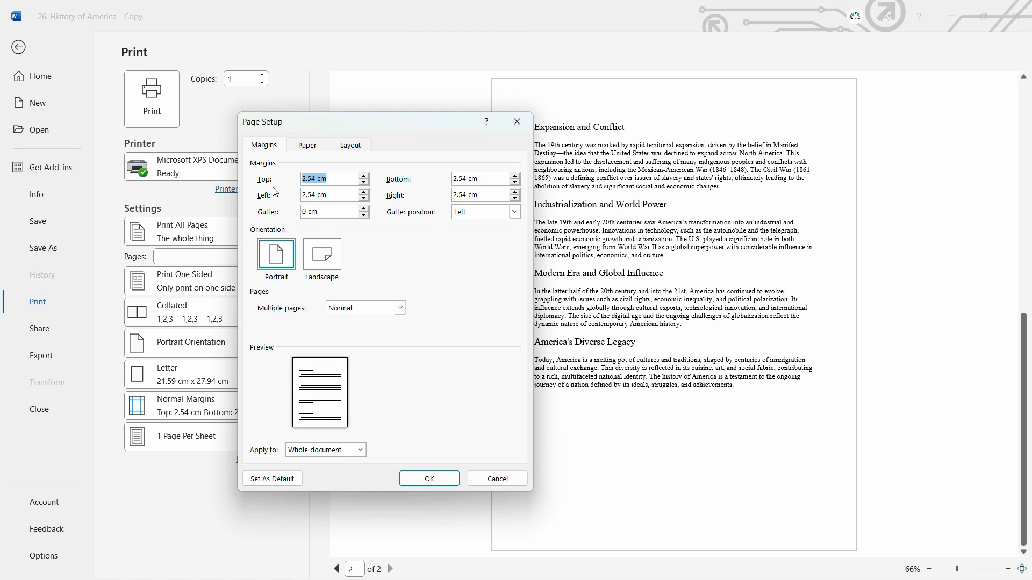
key(Tab)
key(Tab)
key(Tab)
click(515, 198)
click(515, 198)
click(515, 198)
click(515, 198)
click(515, 182)
click(515, 182)
click(515, 183)
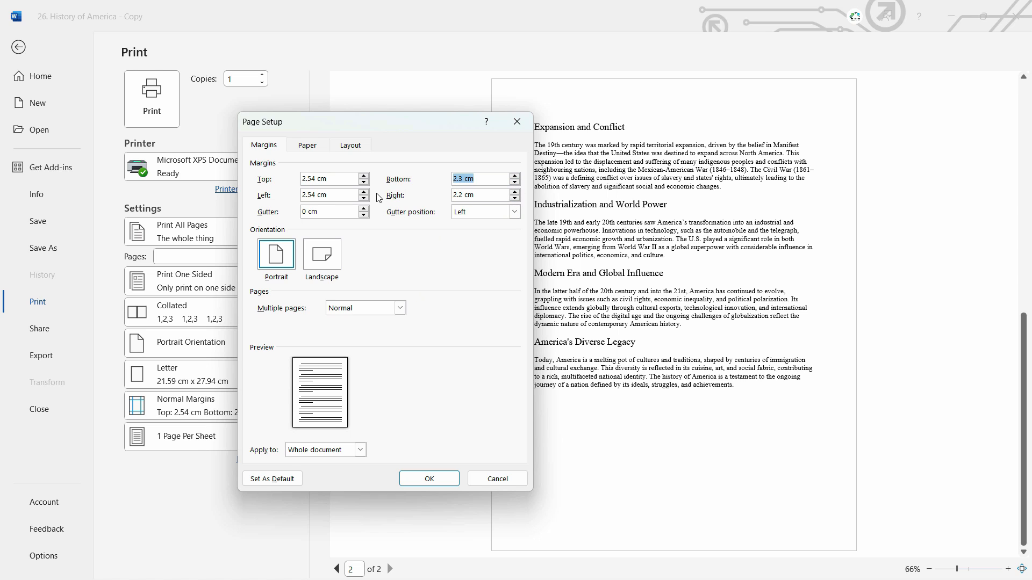
click(364, 182)
click(364, 182)
click(364, 183)
click(364, 198)
click(364, 198)
click(364, 198)
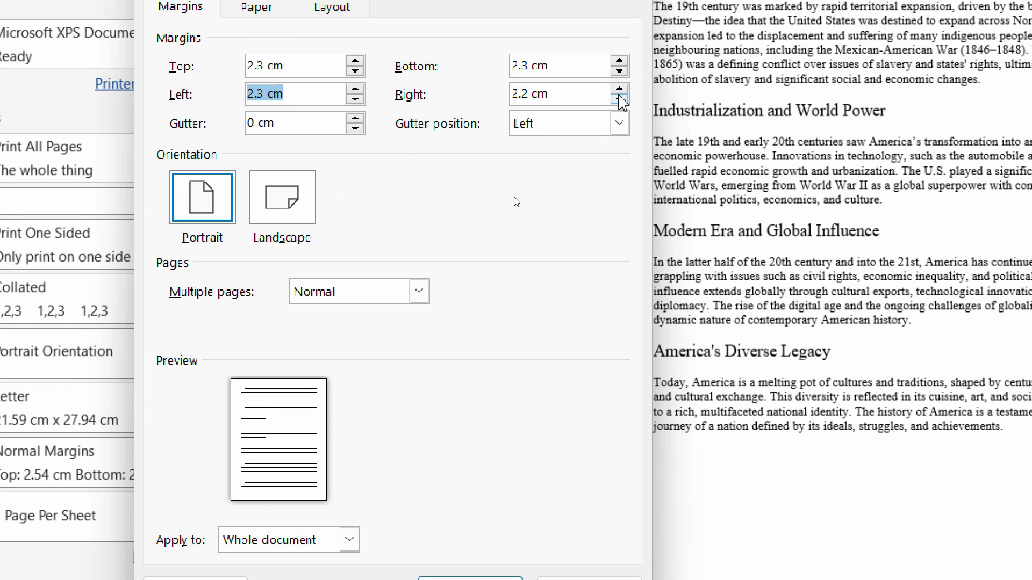
Reduce the right margin to 1.6 cm and the left margin to 1.8 cm.
click(514, 199)
click(515, 199)
click(619, 100)
click(619, 99)
click(619, 99)
click(619, 100)
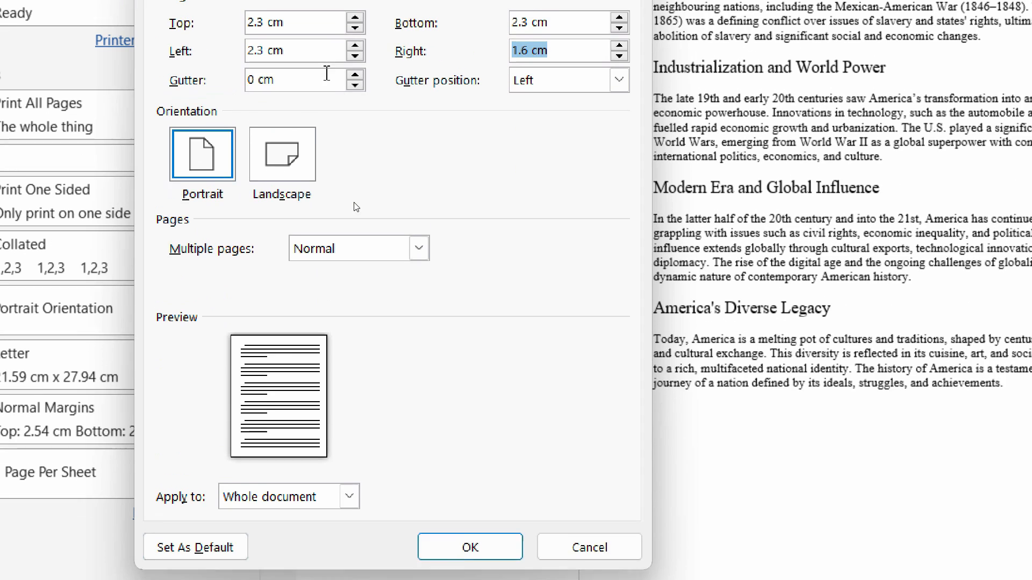
click(355, 56)
click(355, 56)
click(355, 56)
click(354, 56)
click(355, 56)
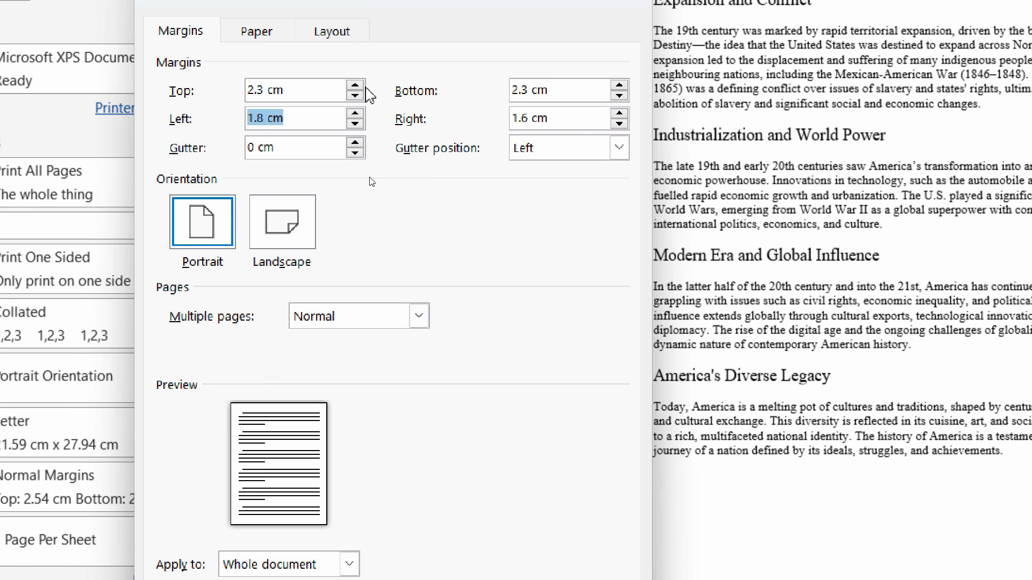
Set the top margin to 6.8 cm and apply the custom margins to the whole document.
click(355, 86)
click(359, 87)
click(358, 87)
click(358, 87)
click(358, 87)
click(357, 94)
click(357, 94)
click(358, 86)
click(358, 86)
click(358, 86)
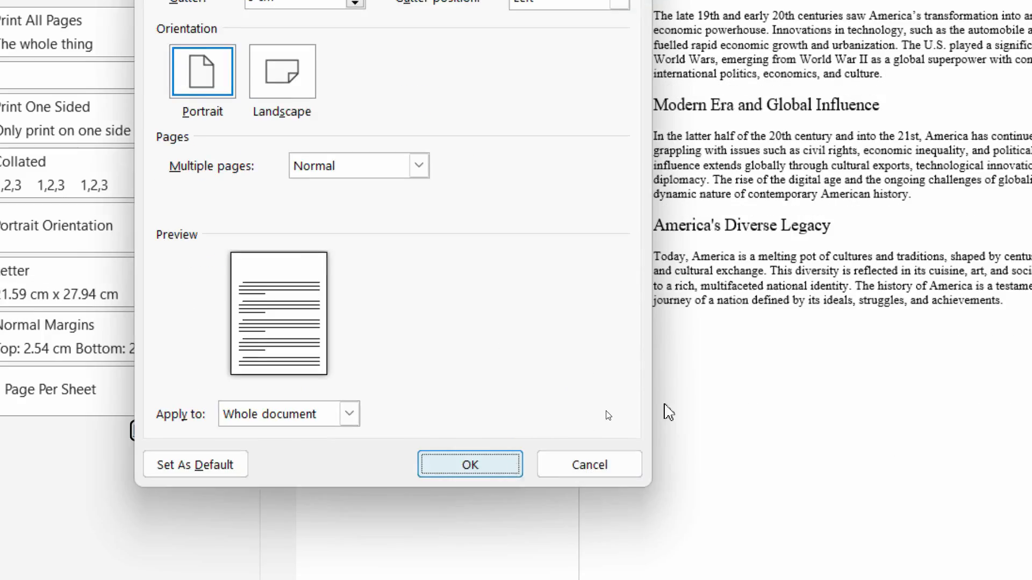
click(509, 398)
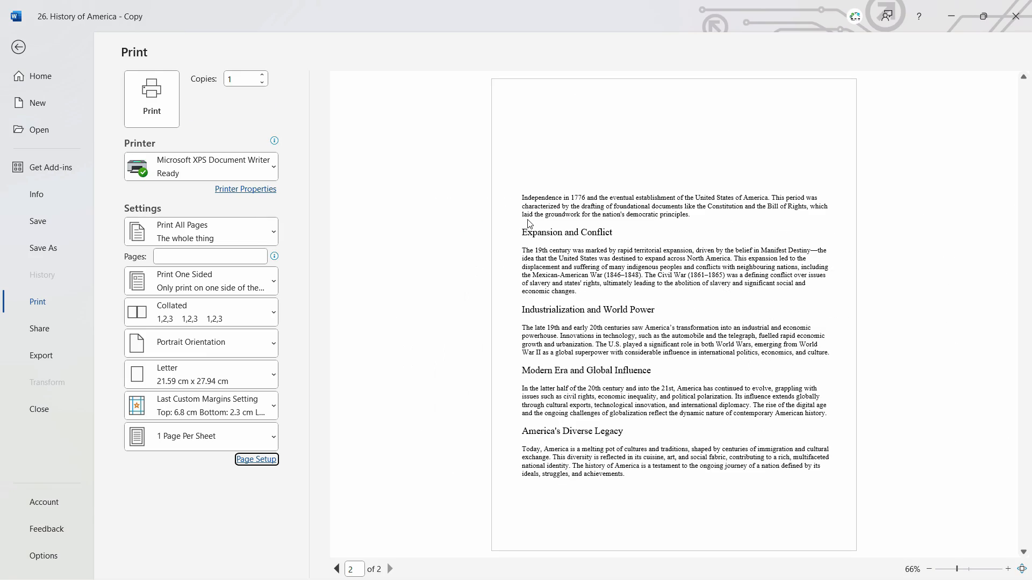
Review the available printers and select Microsoft Print to PDF.
click(267, 170)
key(Escape)
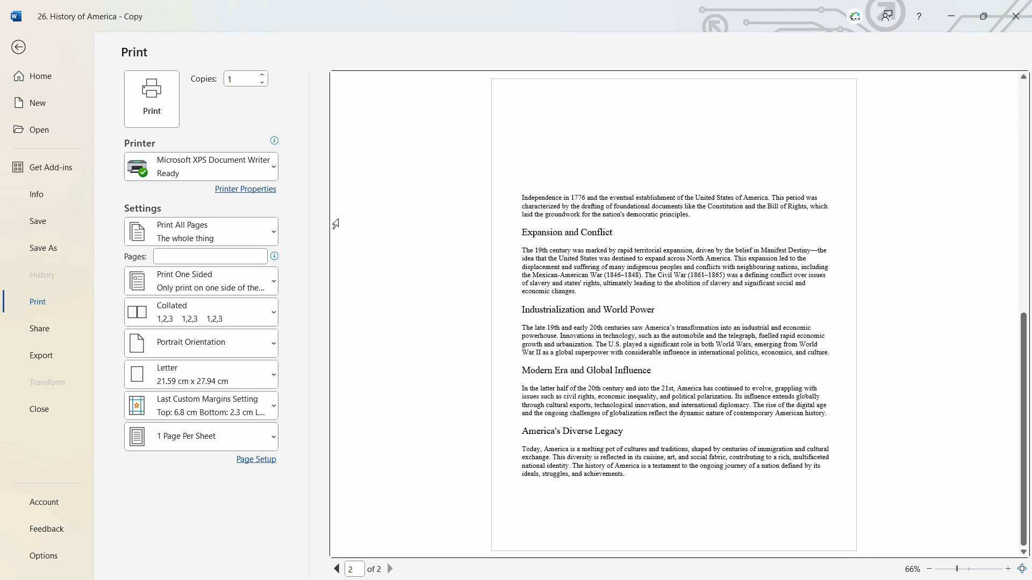
click(210, 169)
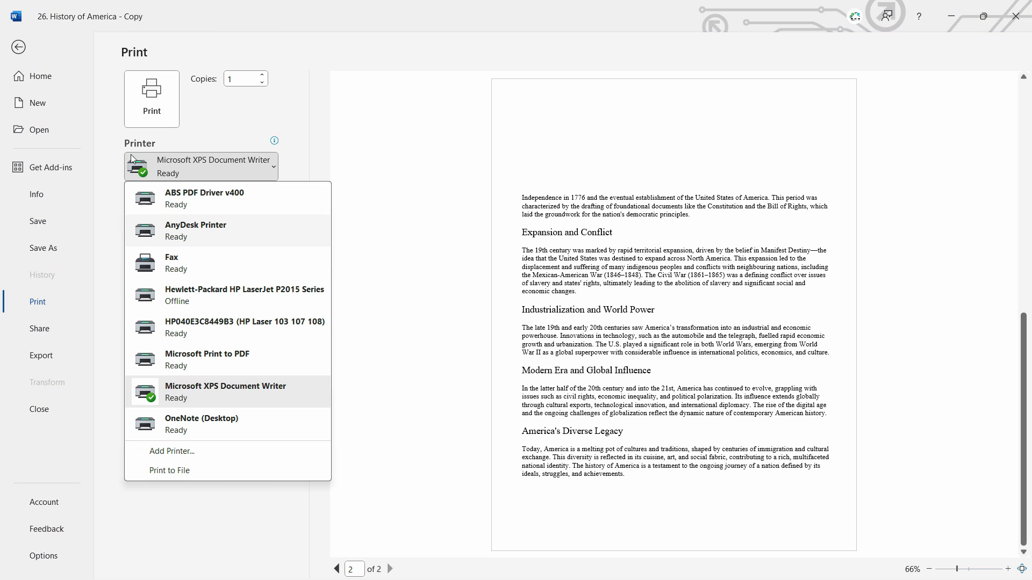
key(Escape)
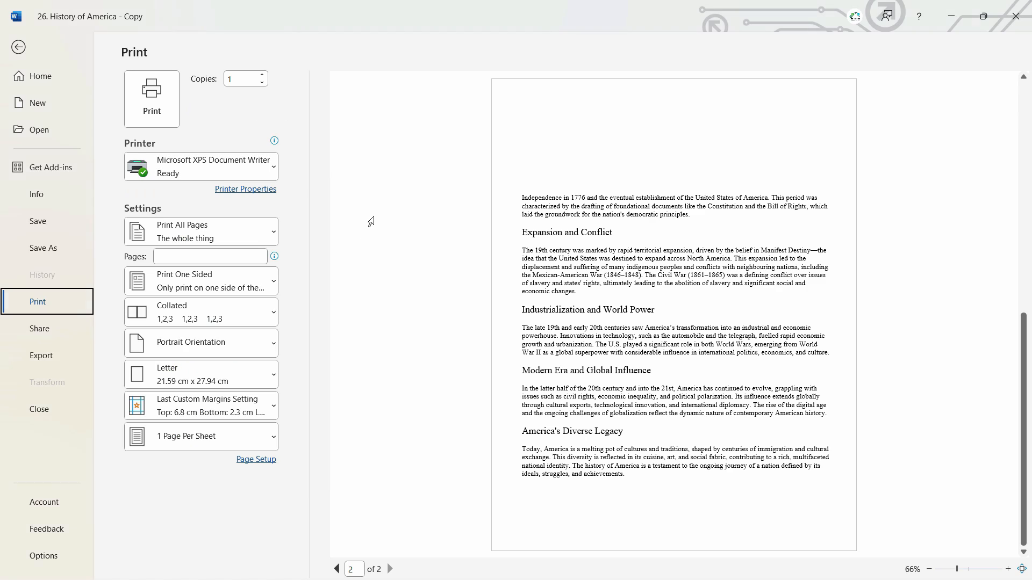
click(245, 171)
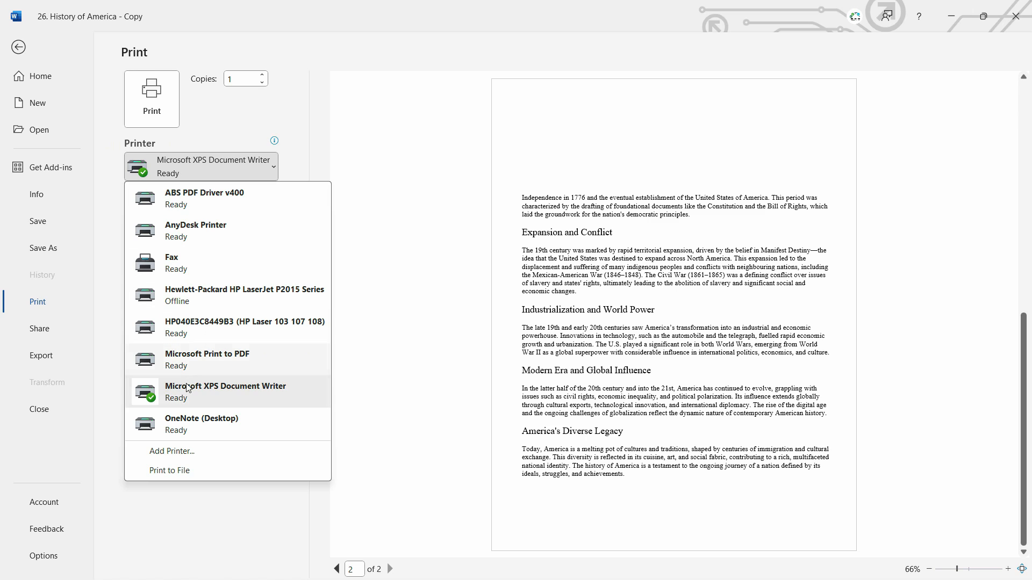
click(214, 366)
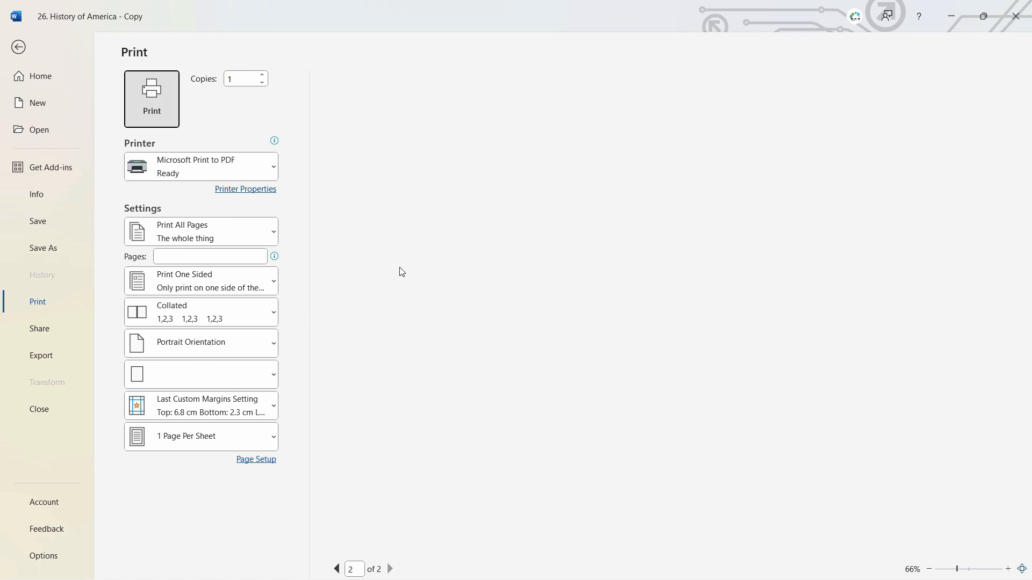
Print the document to a PDF on the Desktop with the file name "printable document".
click(152, 100)
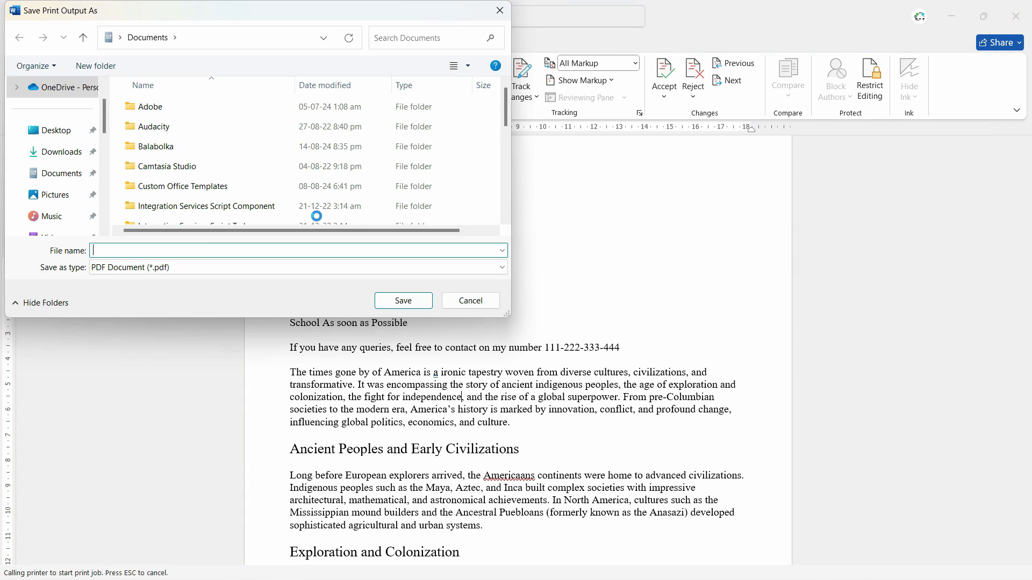
click(63, 132)
click(165, 249)
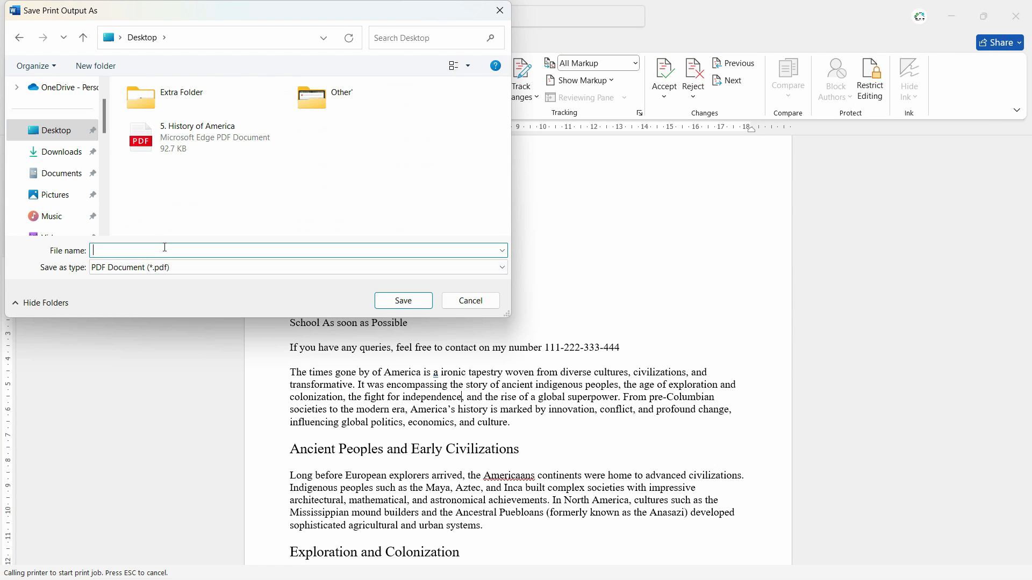
text(printable douc)
key(BackSpace)
key(BackSpace)
text(cument)
key(Return)
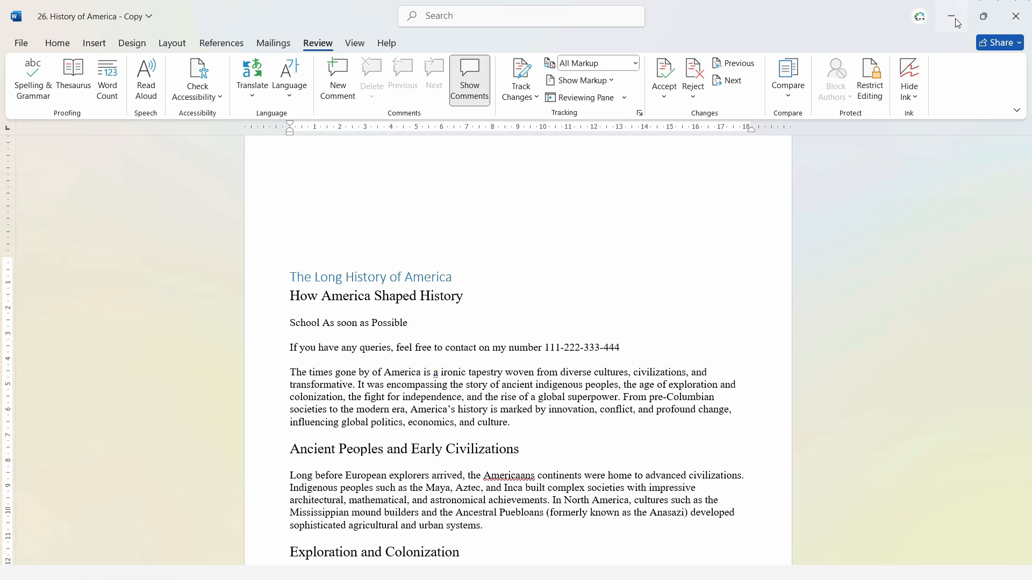
Minimize Word, open the "printable document" PDF from the desktop and examine its pages.
click(955, 18)
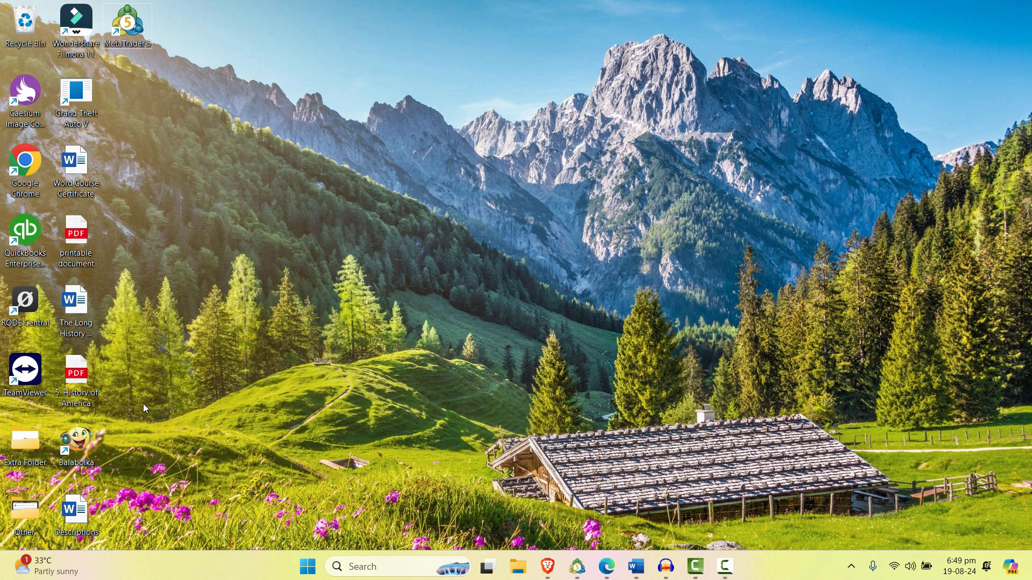
double_click(92, 229)
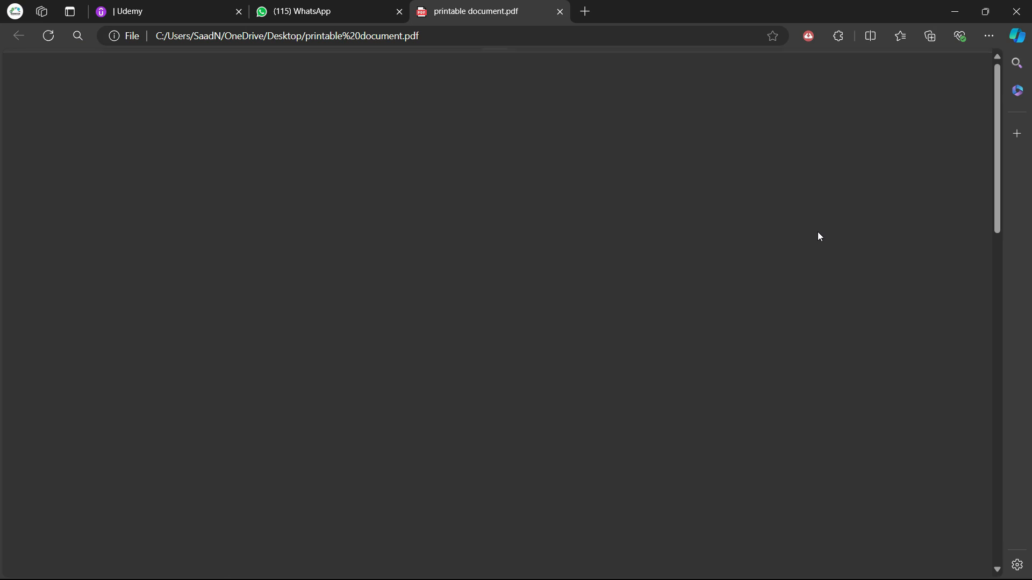
scroll(494, 322, down, 10)
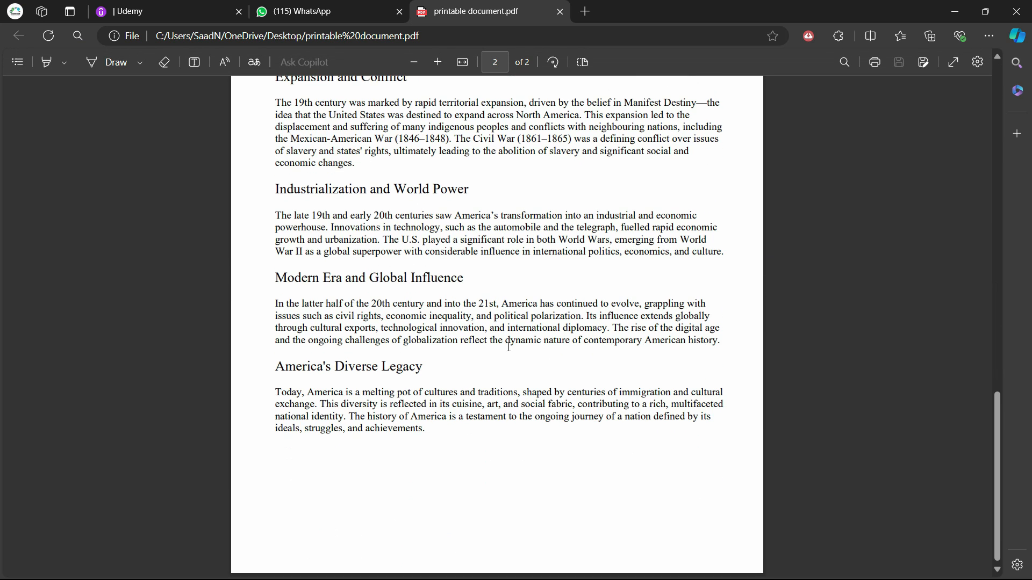
scroll(508, 351, up, 10)
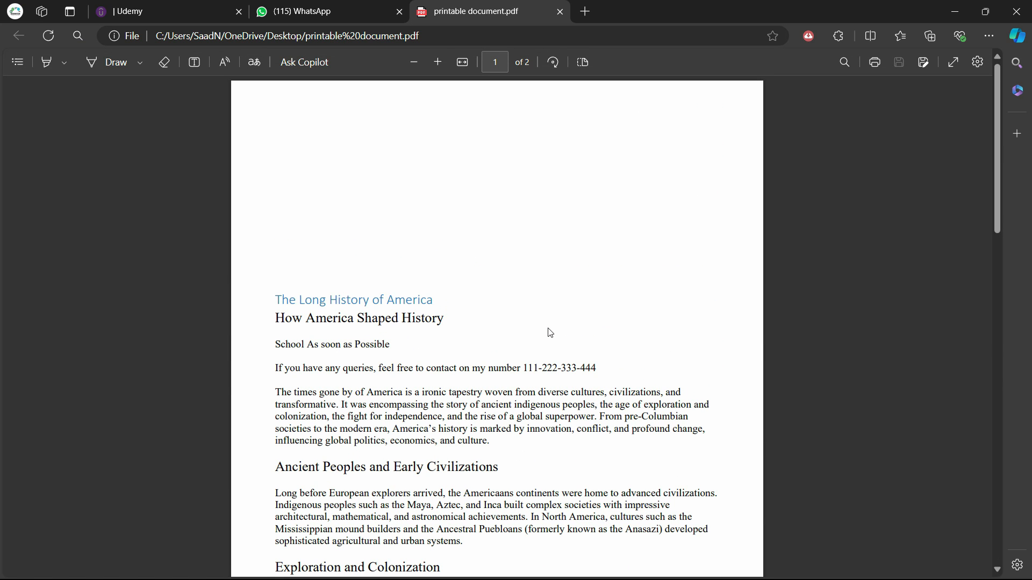